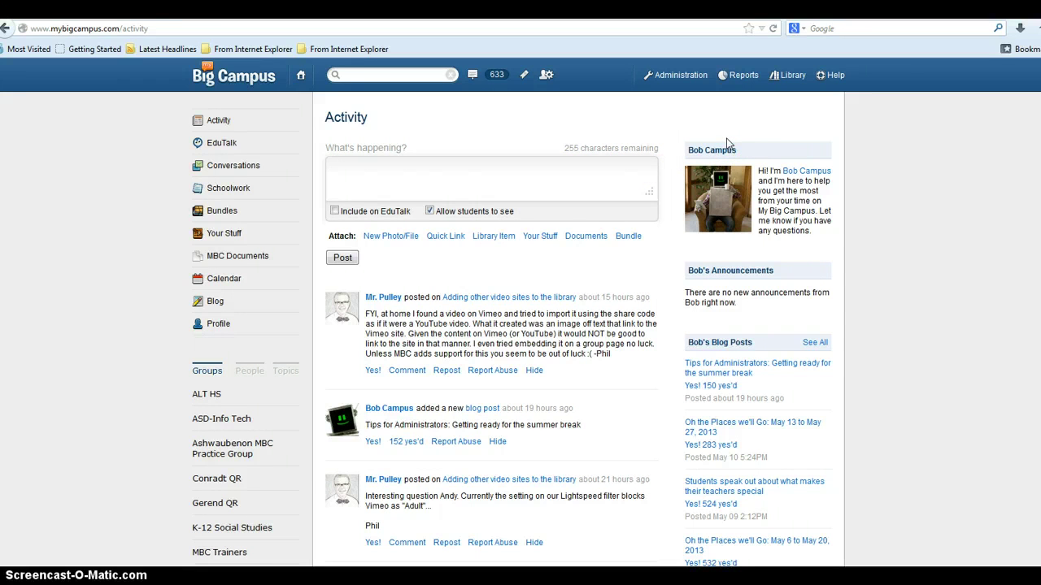
# Open the library's form for adding a new YouTube video
pyautogui.click(790, 80)
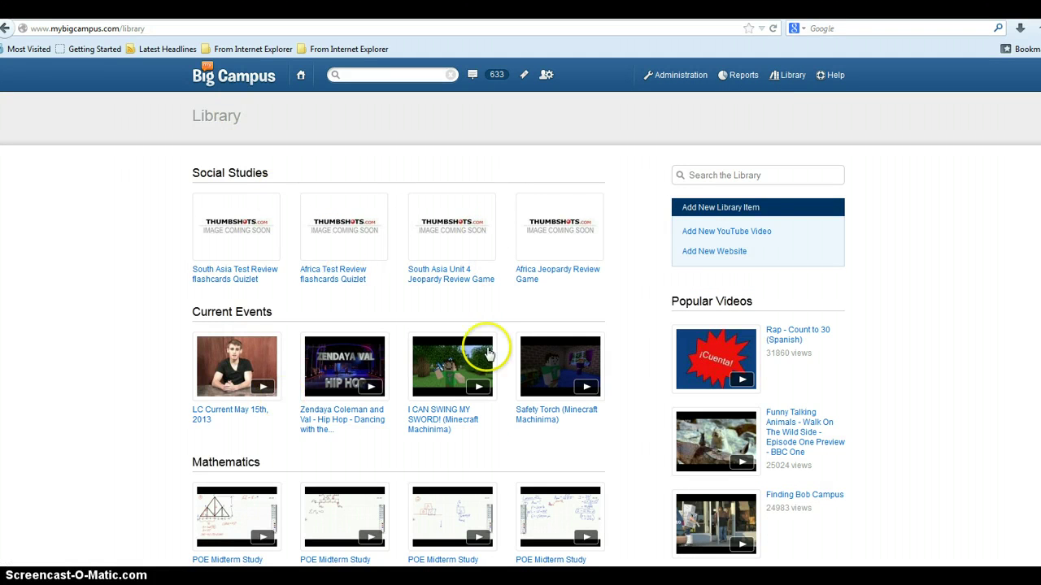
pyautogui.click(730, 234)
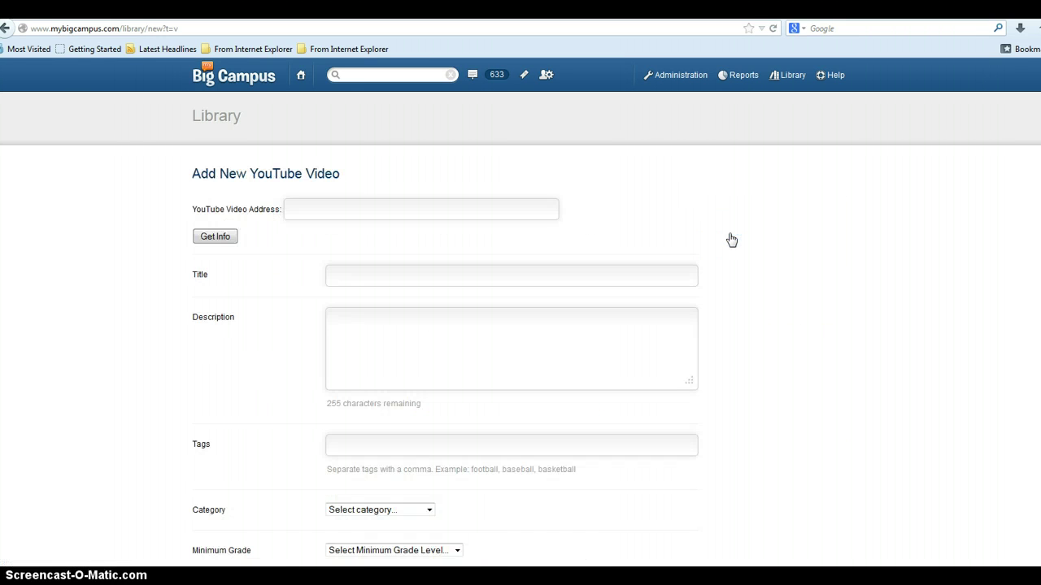
pyautogui.click(239, 8)
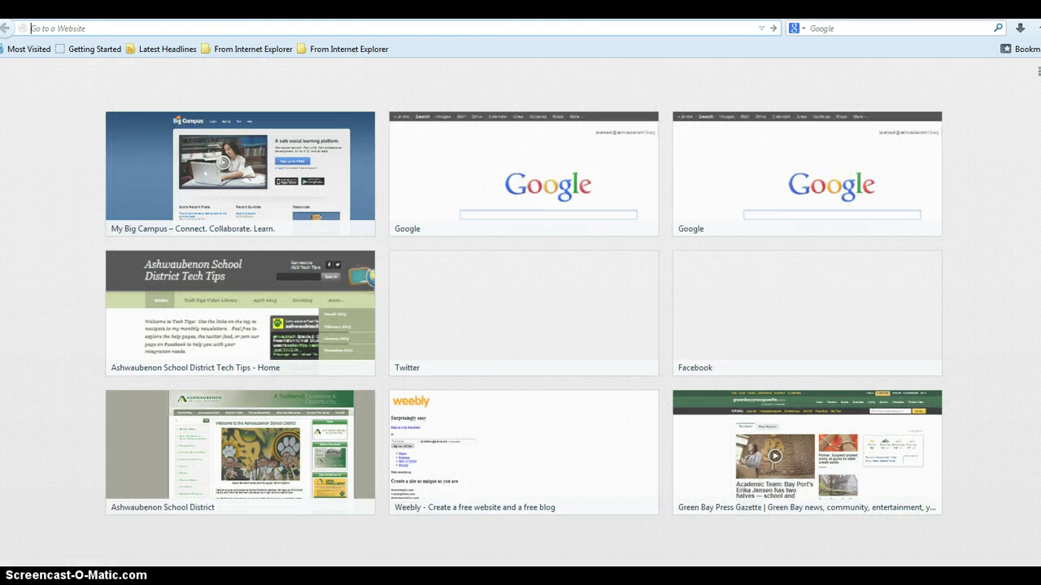
pyautogui.write('www.youtube.com/')
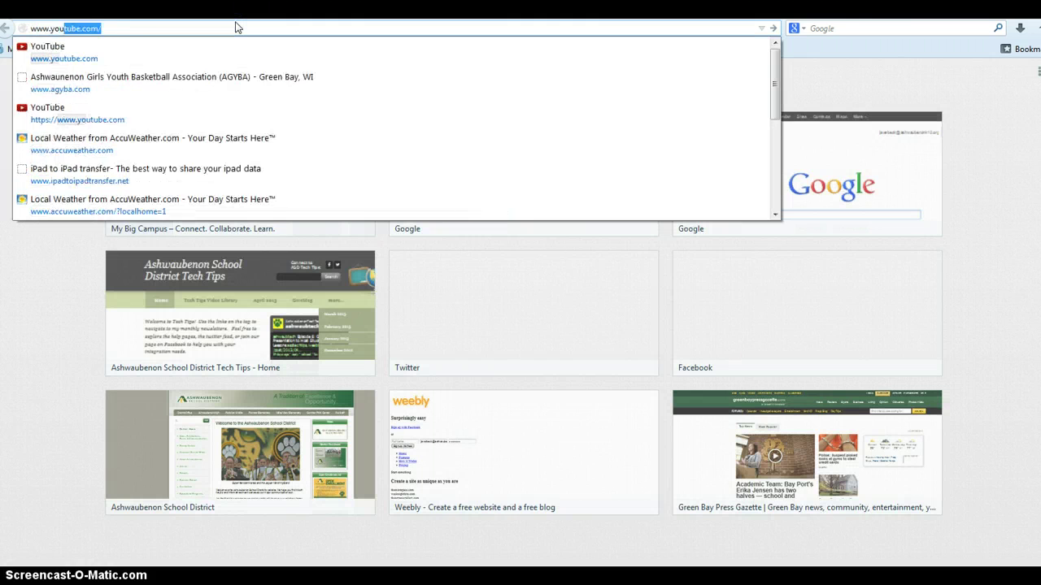
pyautogui.press('Return')
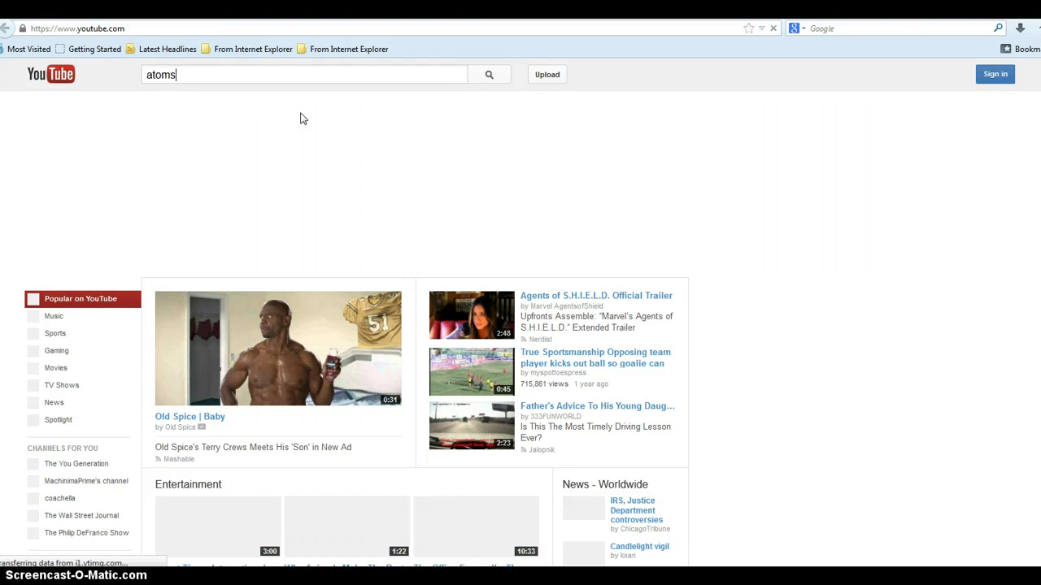
pyautogui.press('Return')
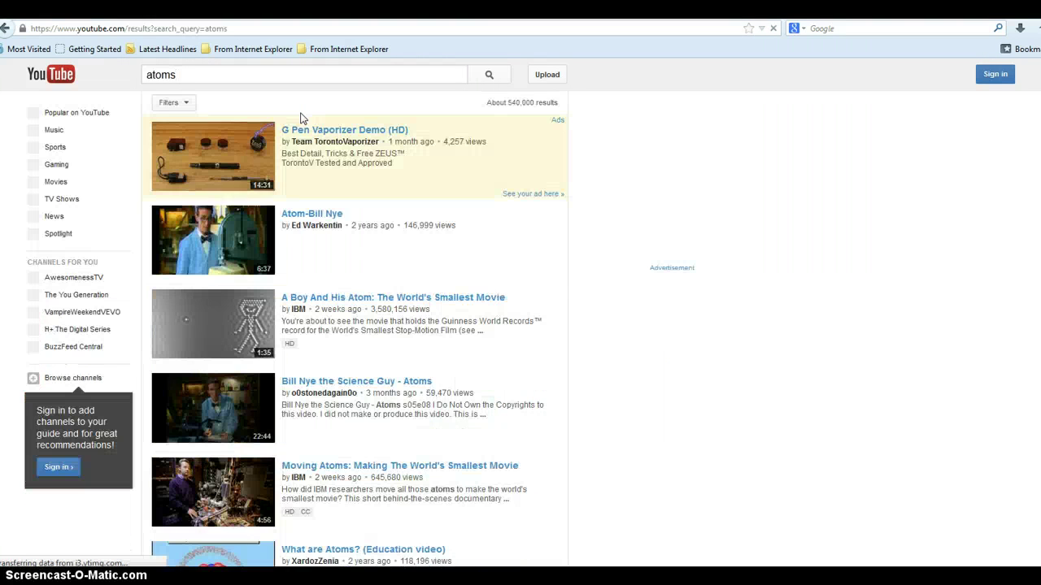
pyautogui.click(264, 230)
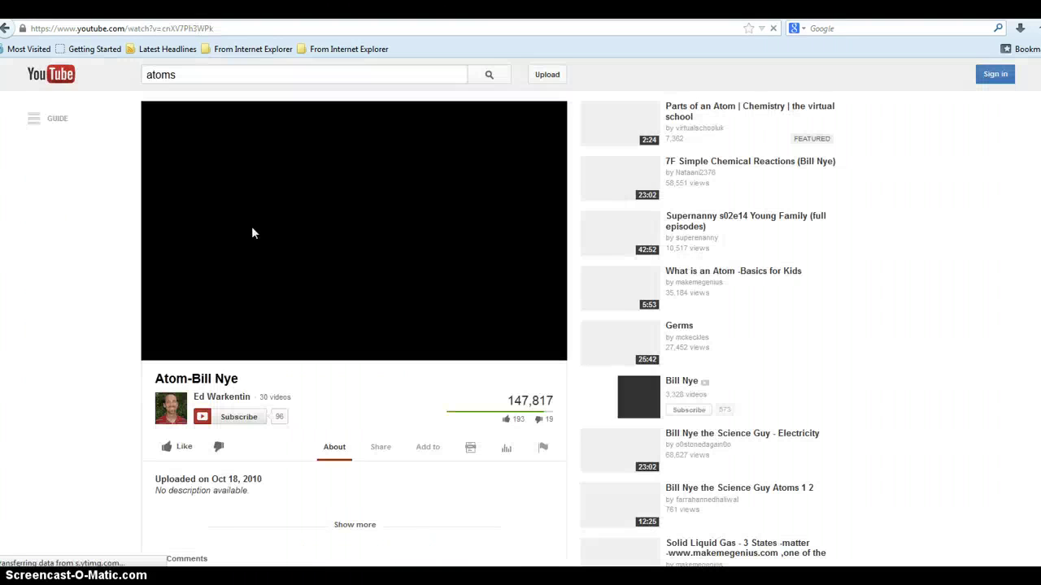
# Pause the video, copy its web address into My Big Campus's YouTube Video Address field and retrieve the video's info
pyautogui.click(232, 27)
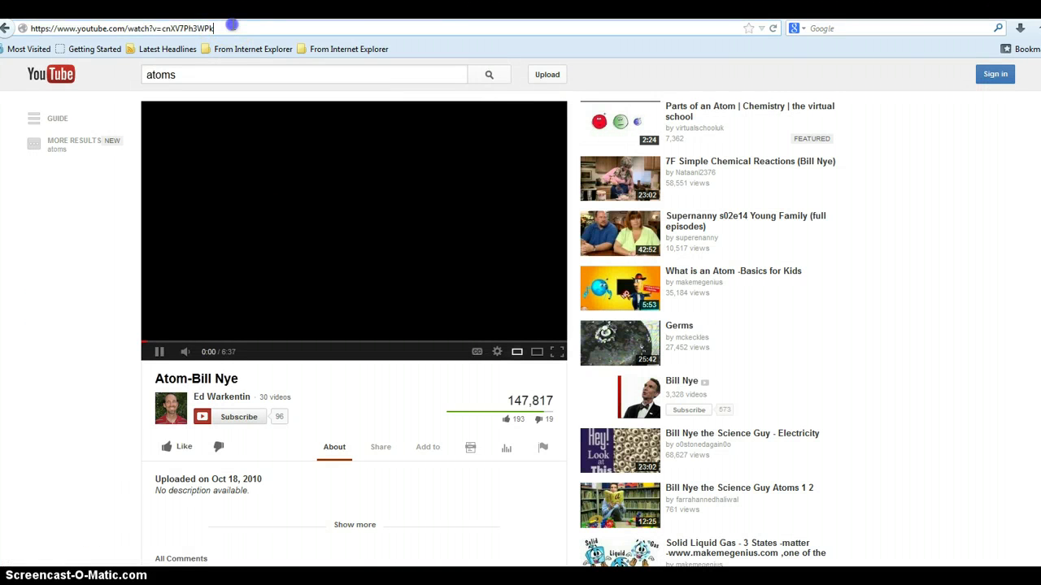
pyautogui.click(165, 356)
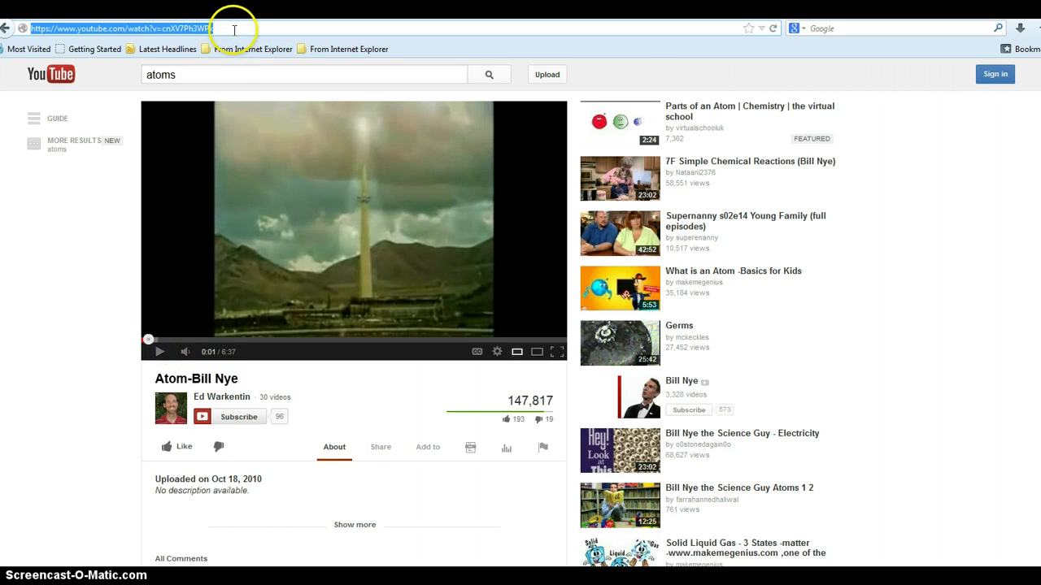
pyautogui.hotkey('alt', 'Tab')
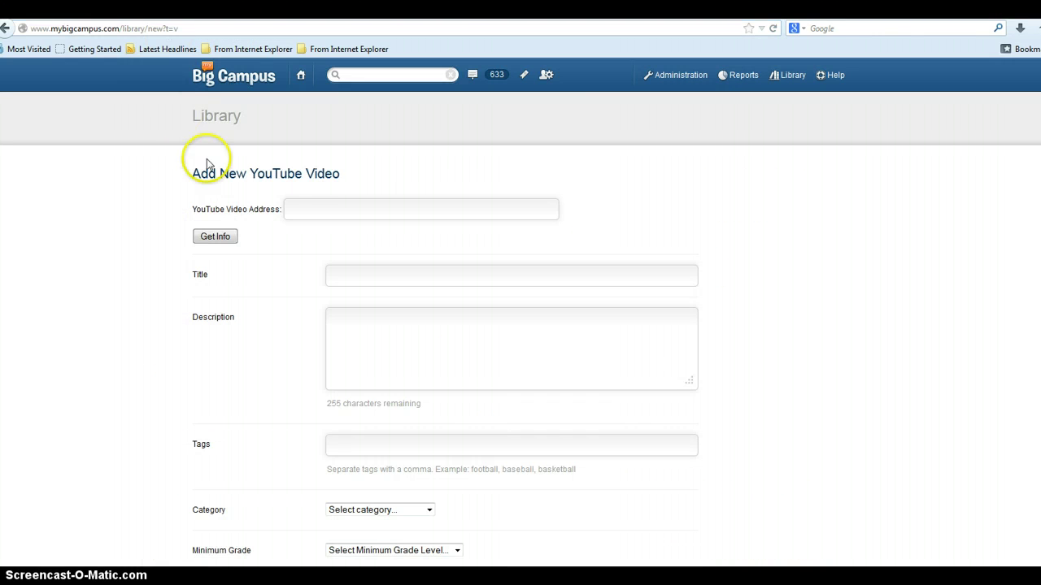
pyautogui.click(332, 209)
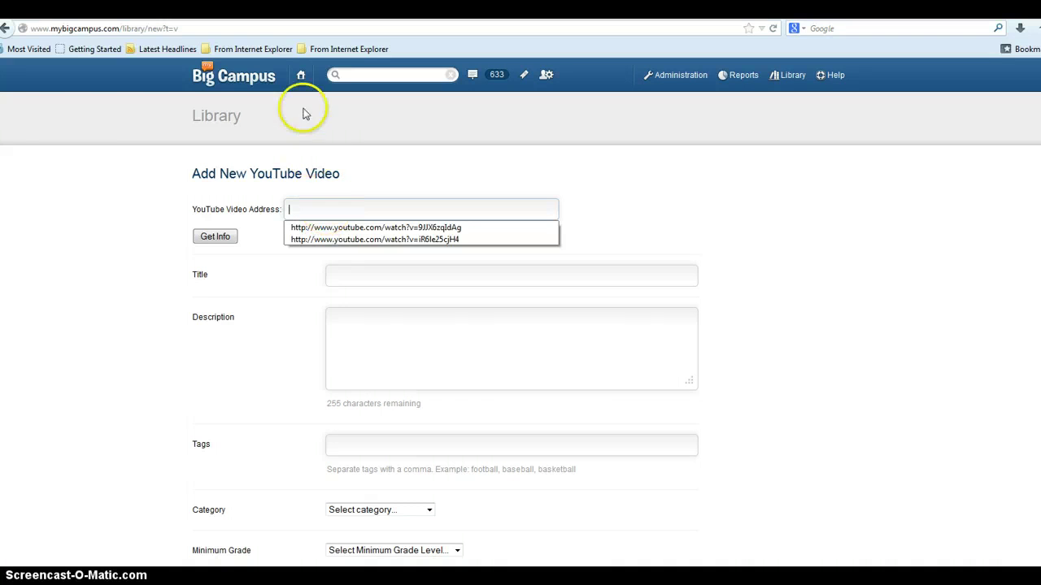
pyautogui.hotkey('alt', 'Tab')
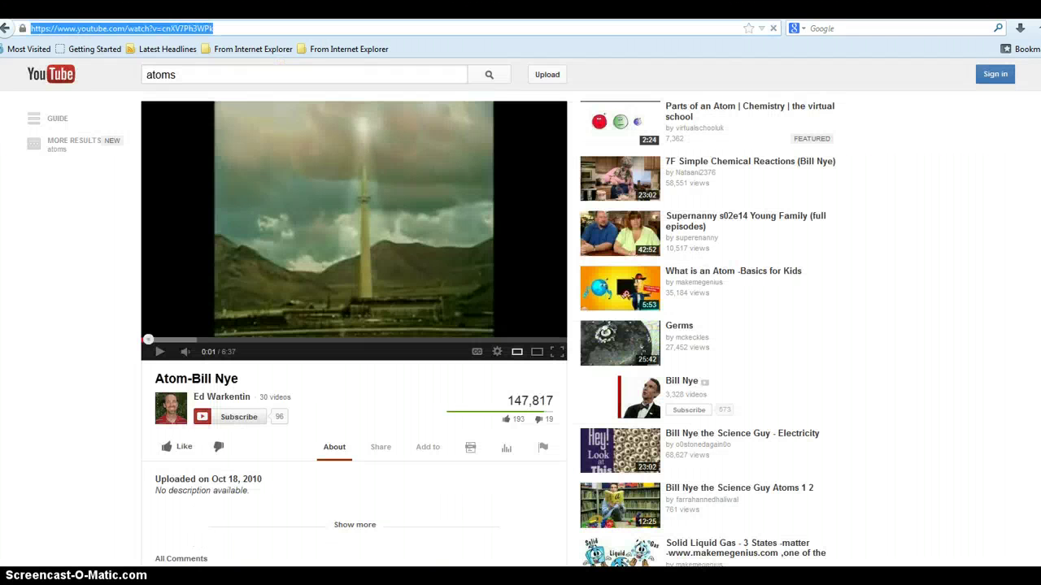
pyautogui.hotkey('ctrl', 'c')
pyautogui.hotkey('alt', 'Tab')
pyautogui.hotkey('ctrl', 'v')
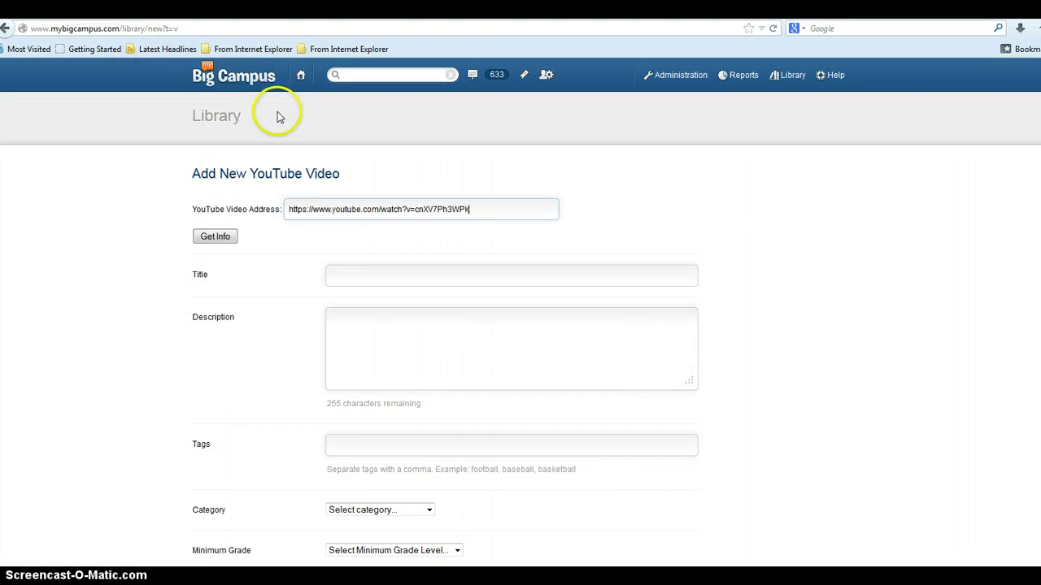
pyautogui.click(218, 236)
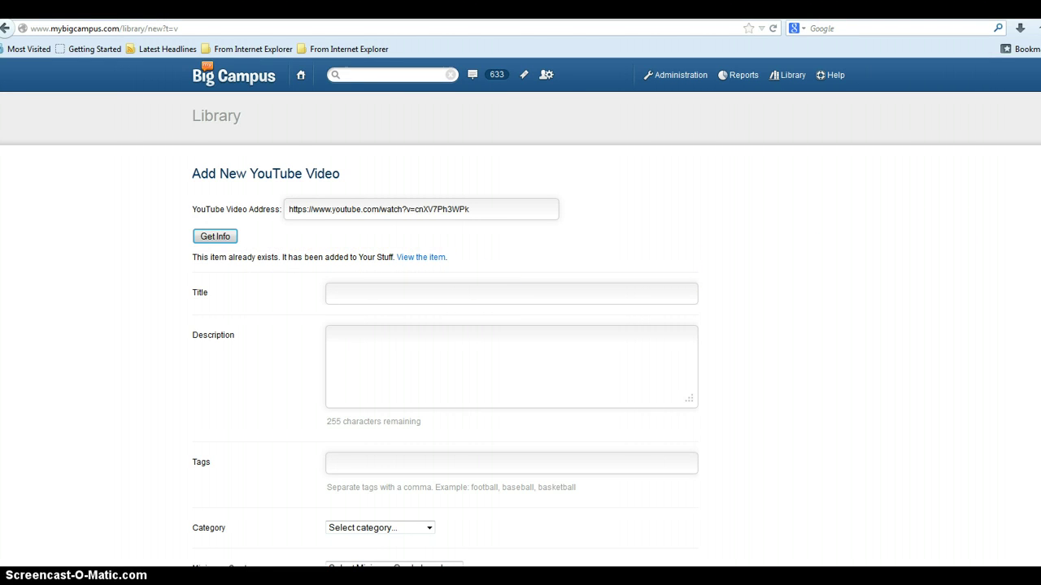
pyautogui.scroll(-3, 520, 325)
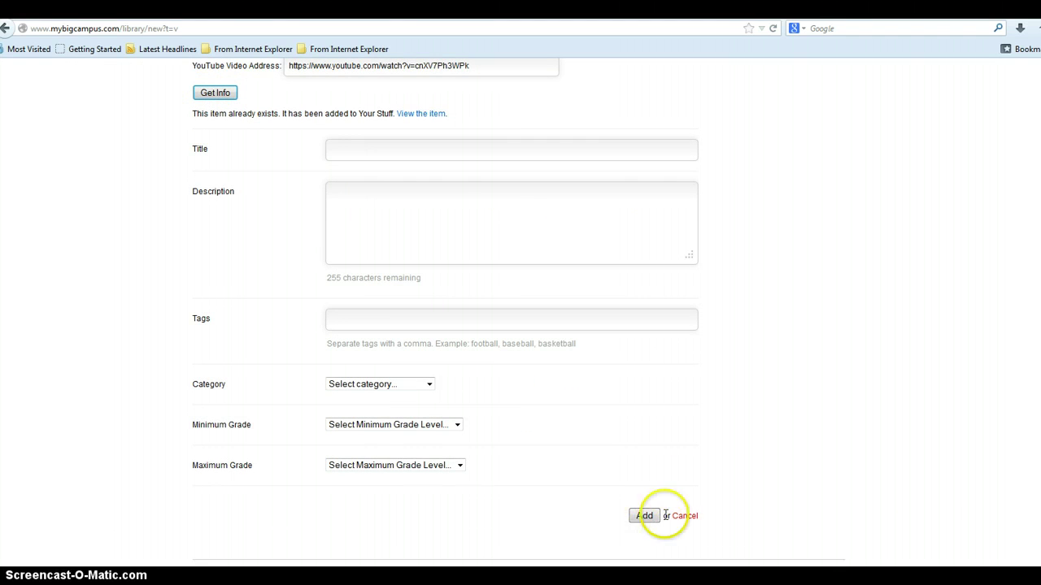
pyautogui.scroll(3, 697, 279)
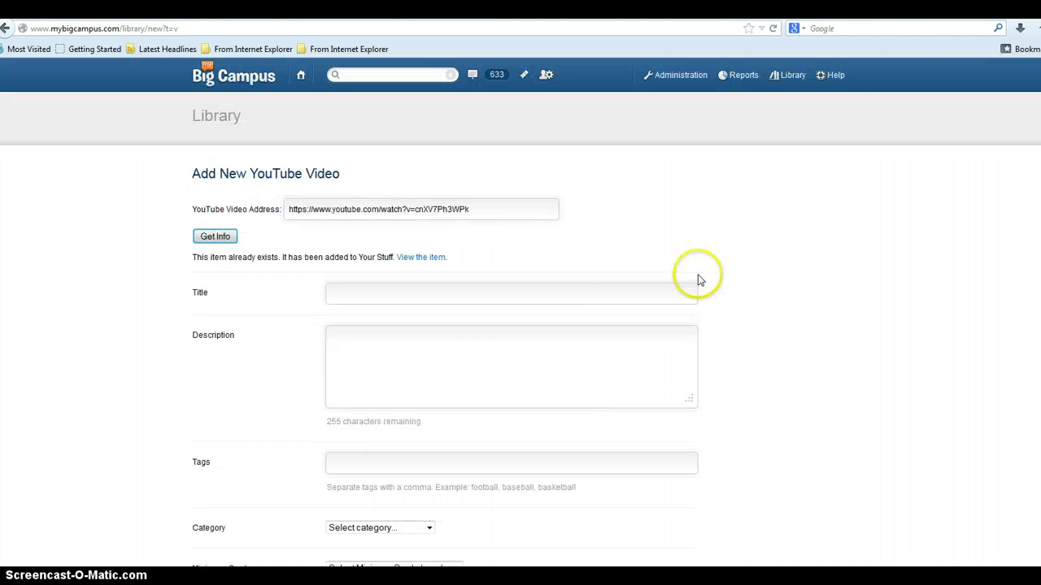
# Open Your Stuff from the home page and look for the Atom-Bill Nye video on the last page of items
pyautogui.click(231, 75)
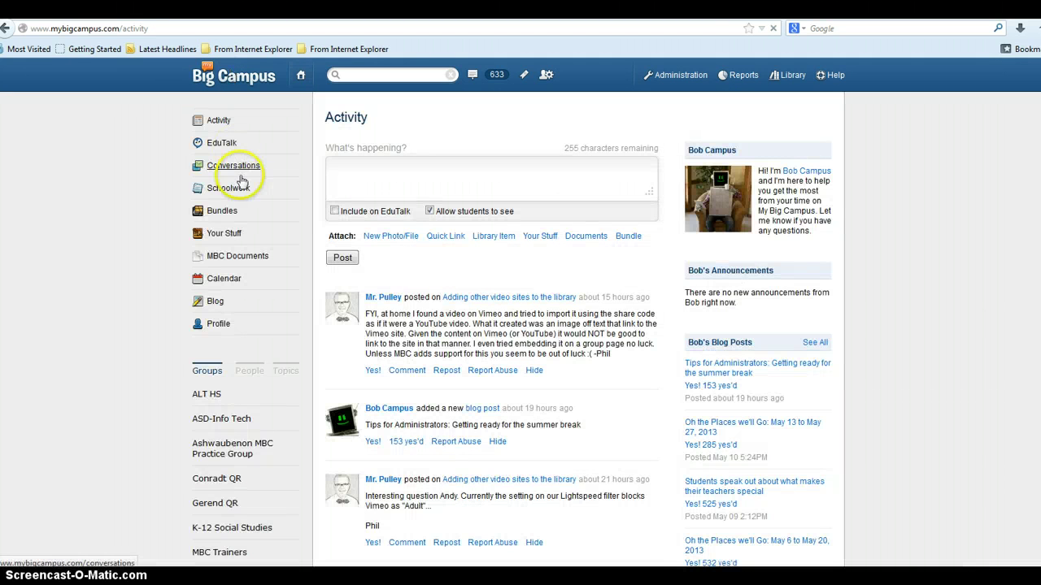
pyautogui.click(232, 234)
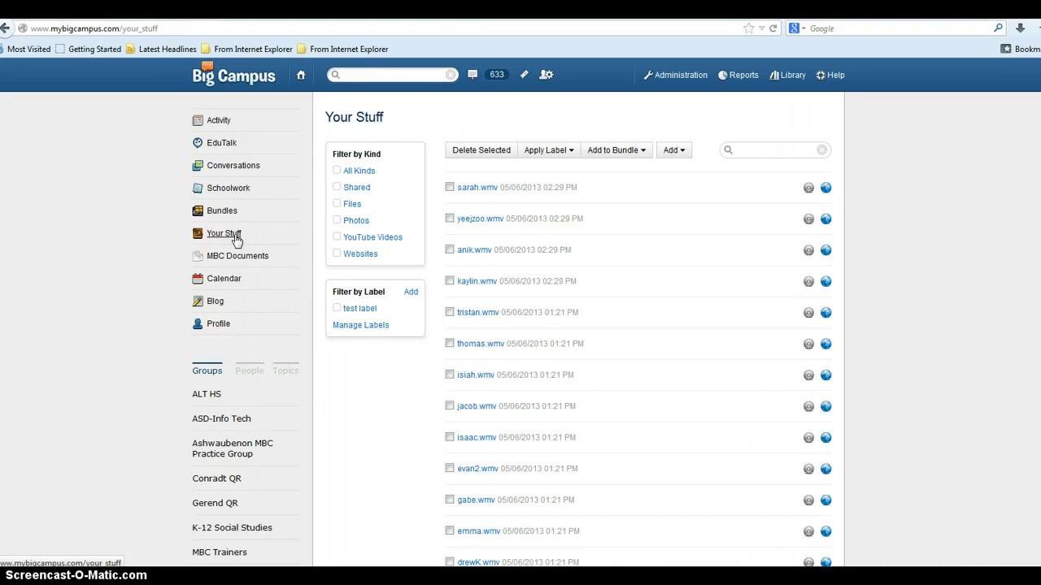
pyautogui.click(390, 237)
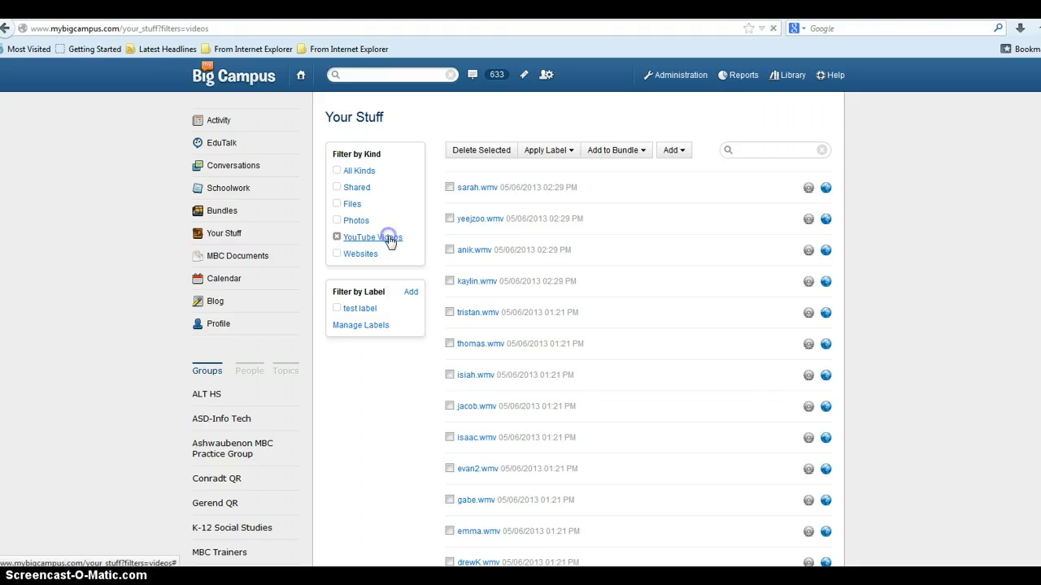
pyautogui.click(390, 238)
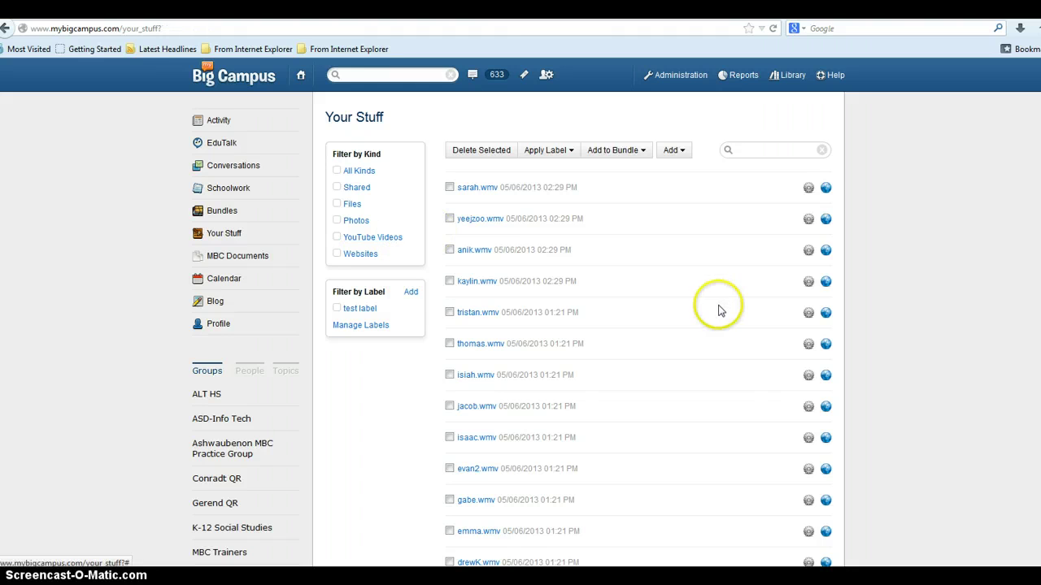
pyautogui.scroll(-3, 520, 325)
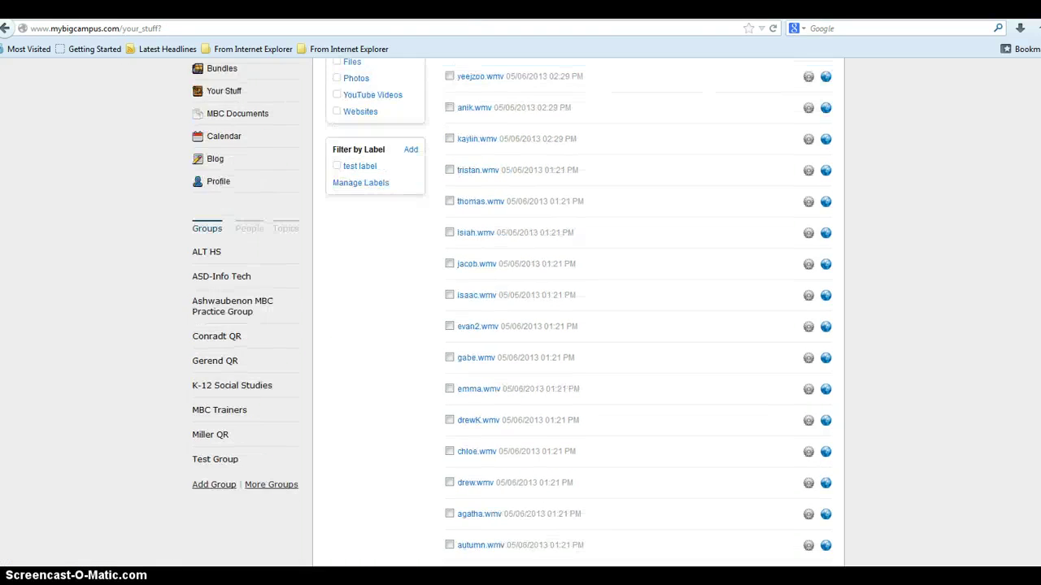
pyautogui.scroll(-1, 656, 418)
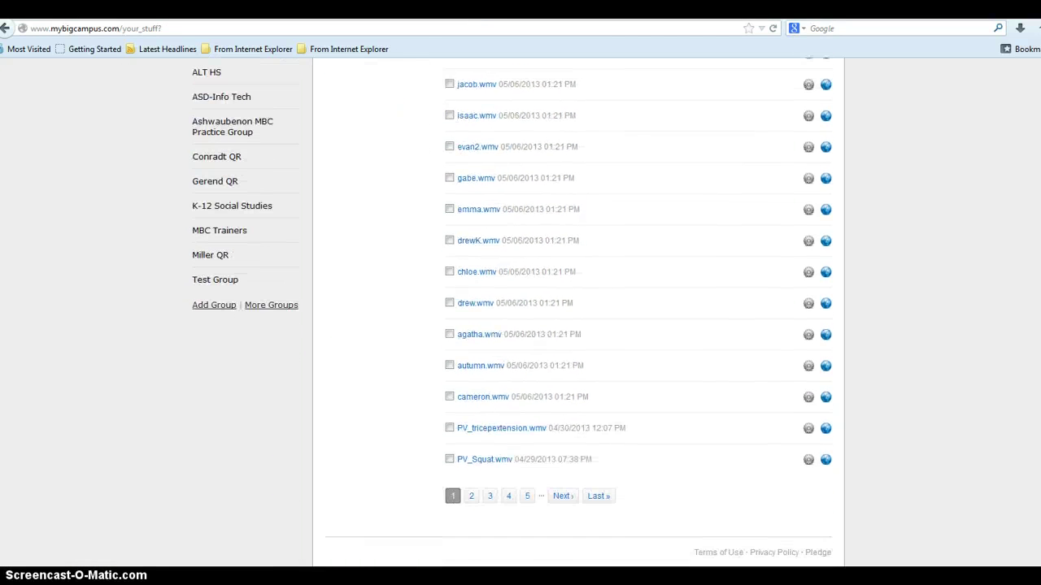
pyautogui.click(595, 505)
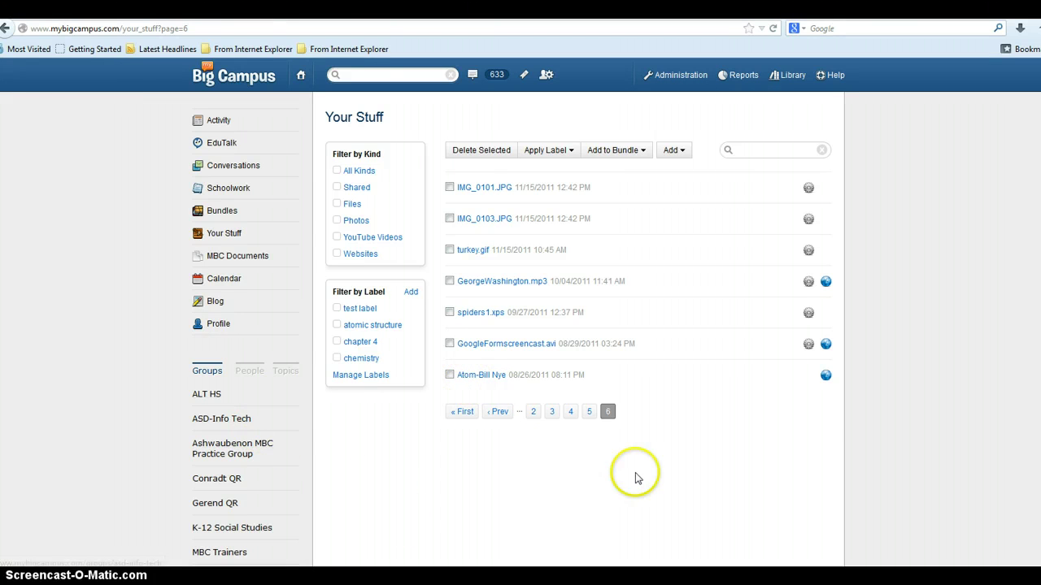
pyautogui.scroll(-1, 1034, 301)
pyautogui.scroll(-2, 1034, 301)
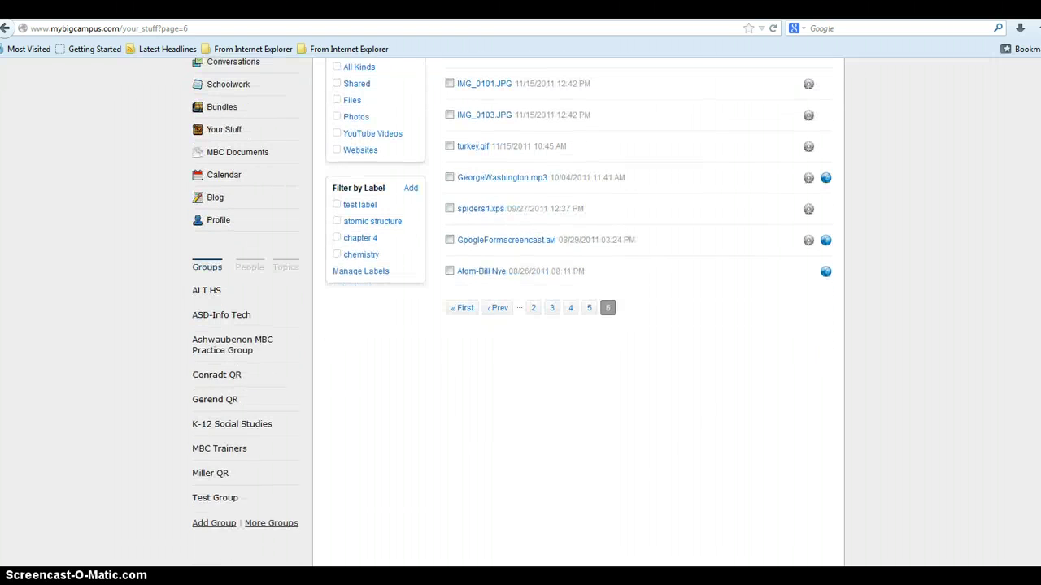
# Write the announcement "Here is the video on atoms" in the Test Group
pyautogui.click(231, 504)
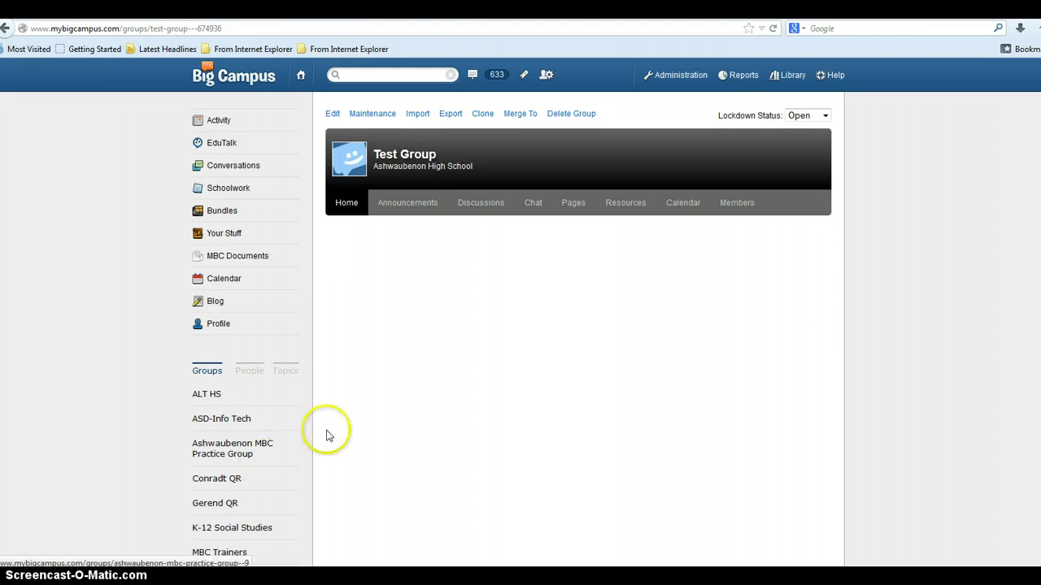
pyautogui.click(415, 205)
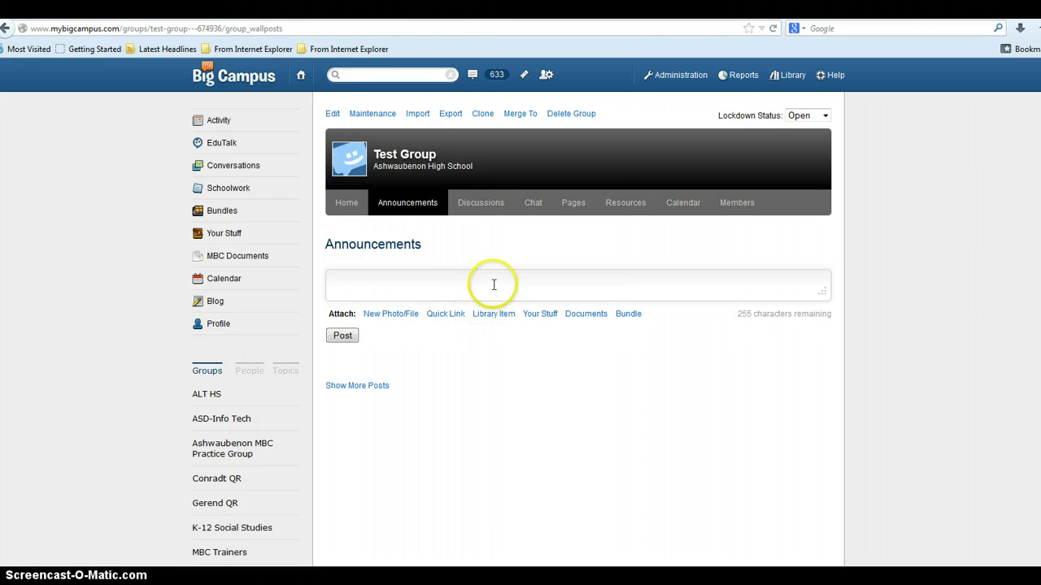
pyautogui.click(493, 284)
pyautogui.write('Here is the video on atoms')
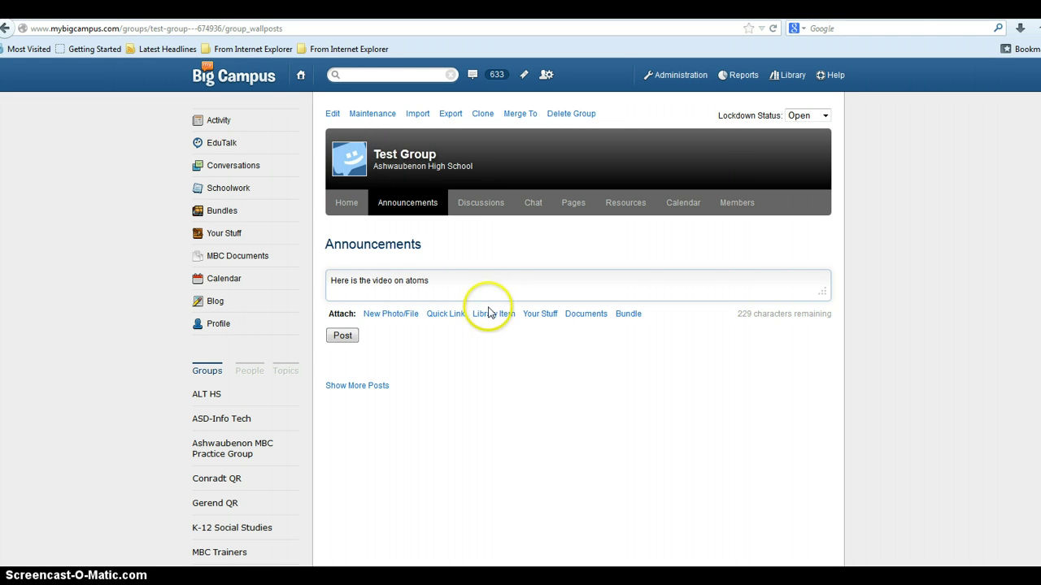
# Search the library for "atoms" as an attachment for the announcement
pyautogui.click(492, 315)
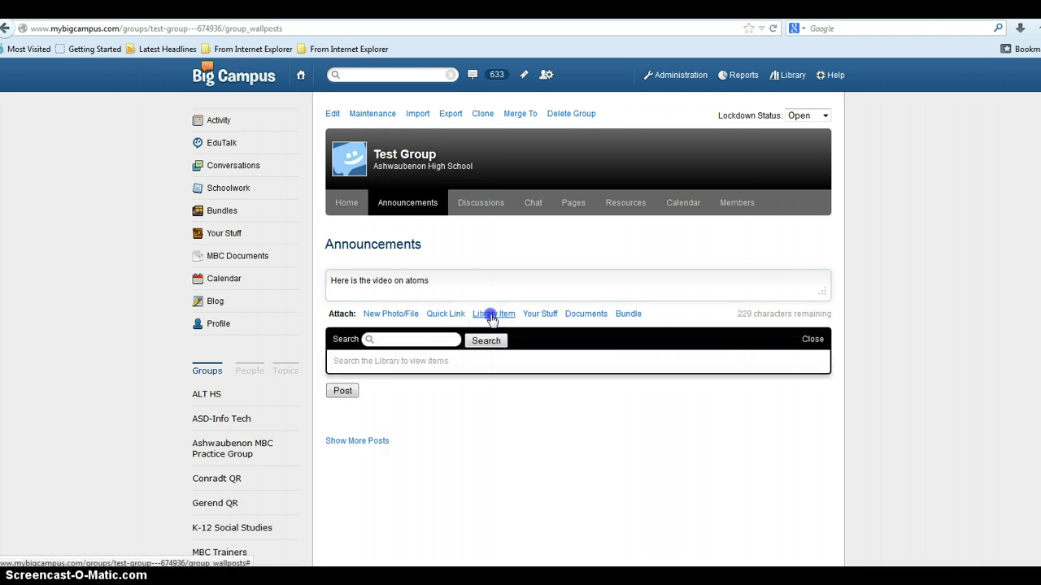
pyautogui.click(438, 342)
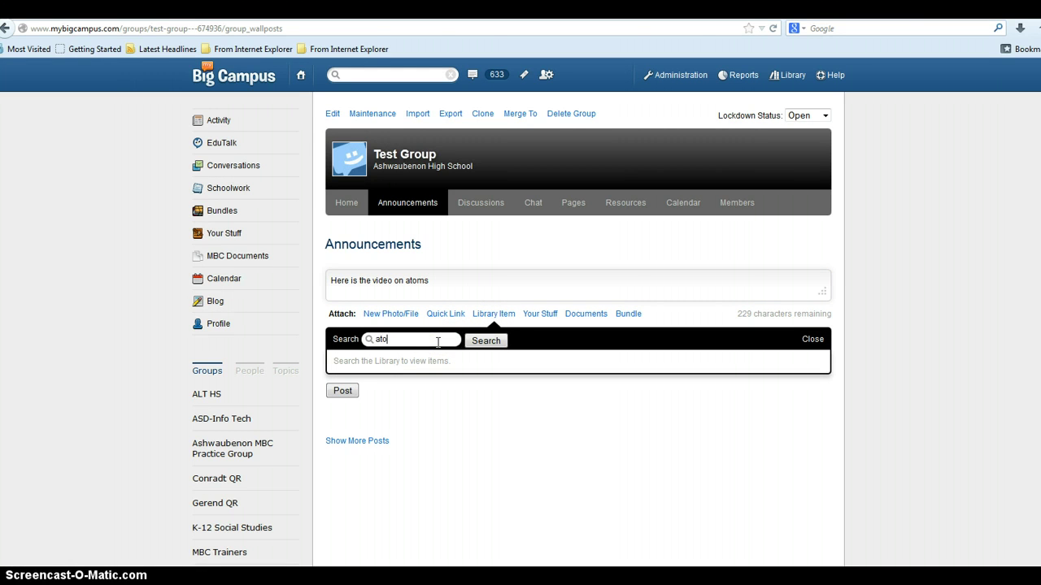
pyautogui.write('atoms')
pyautogui.click(481, 341)
# Attach the Atom-Bill Nye video from Your Stuff to the announcement and post it
pyautogui.click(540, 315)
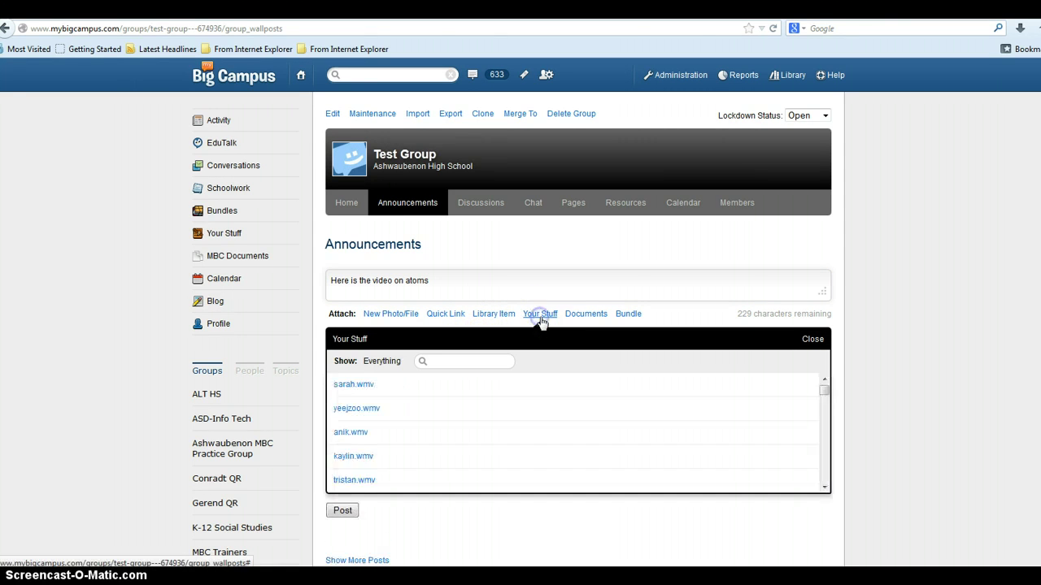
pyautogui.moveTo(824, 390); pyautogui.dragTo(828, 484)
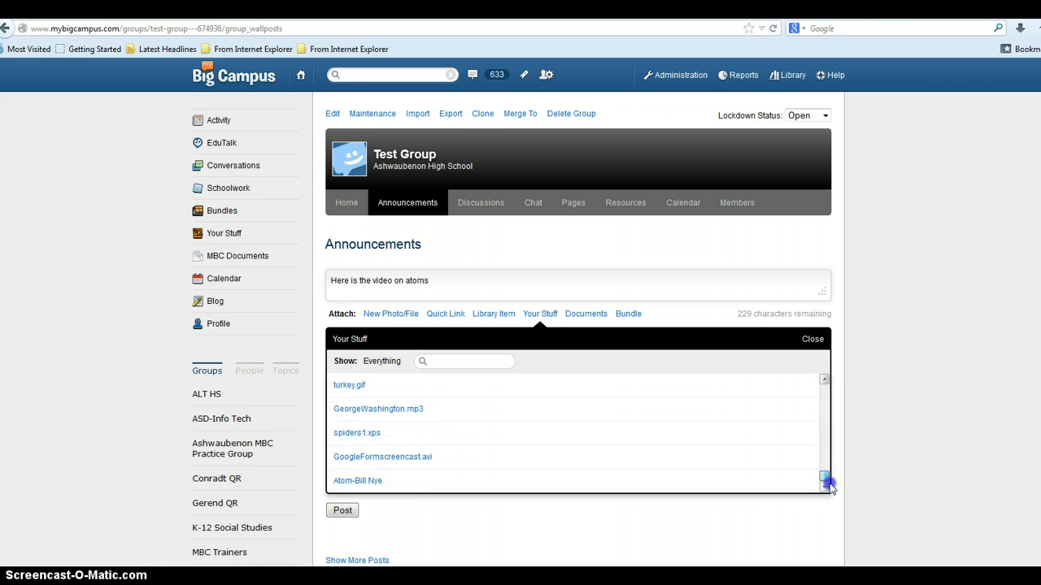
pyautogui.click(358, 482)
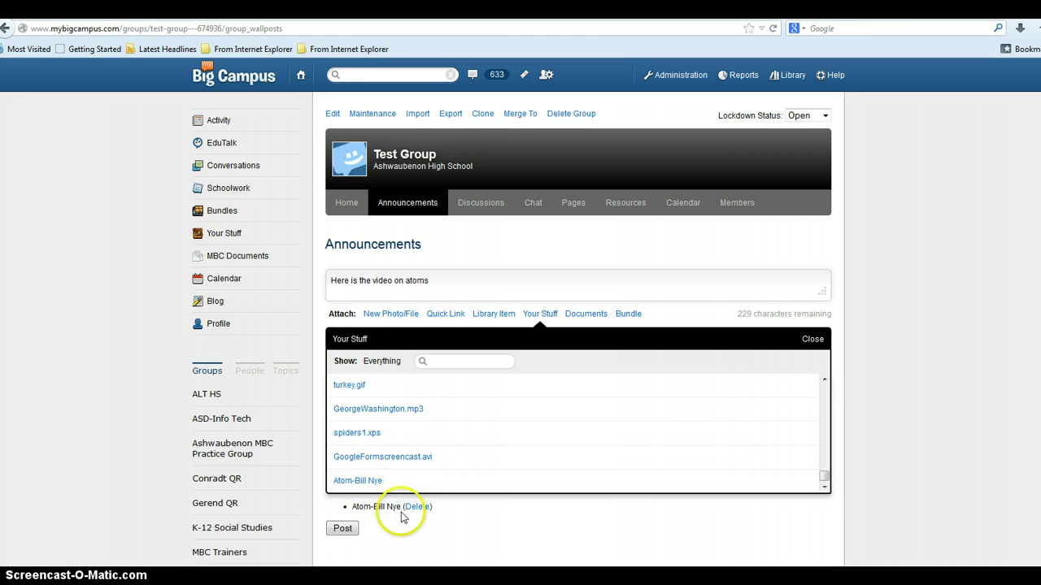
pyautogui.click(344, 530)
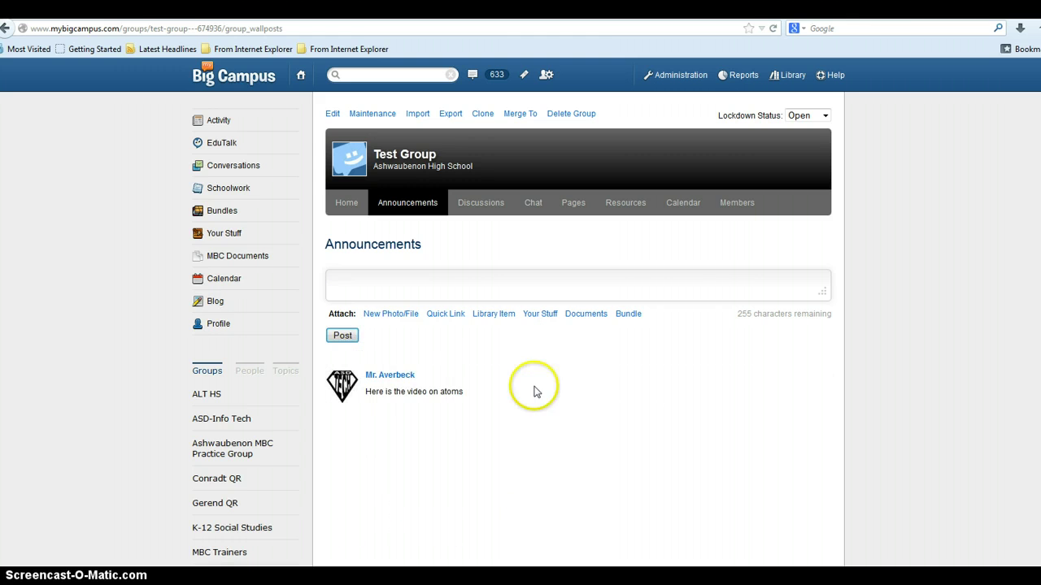
pyautogui.scroll(-3, 540, 379)
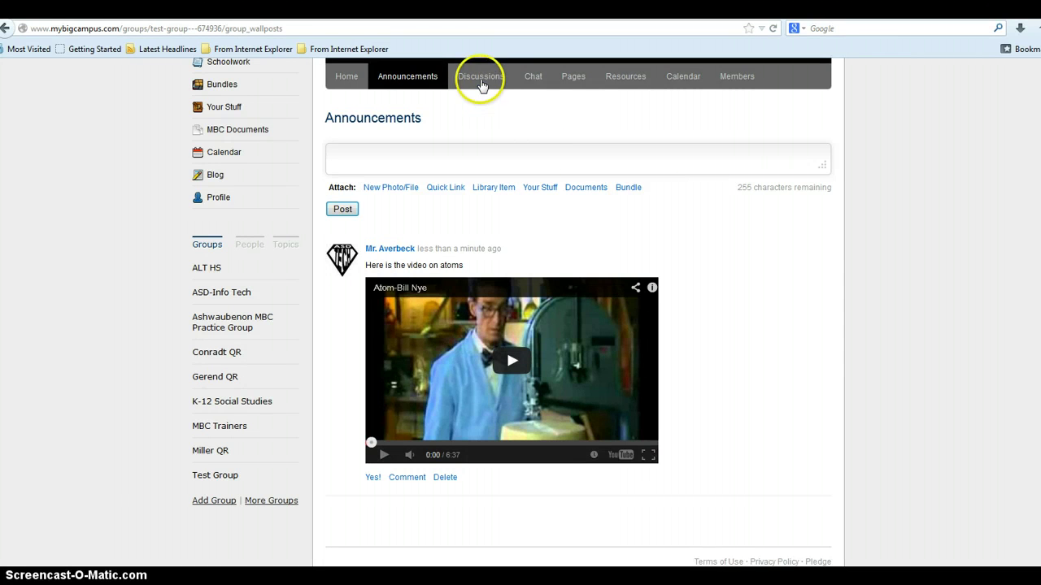
# Start a new discussion in the Test Group titled "Atoms Discussion" with the post text "What?" and "Why?" on separate lines
pyautogui.click(480, 80)
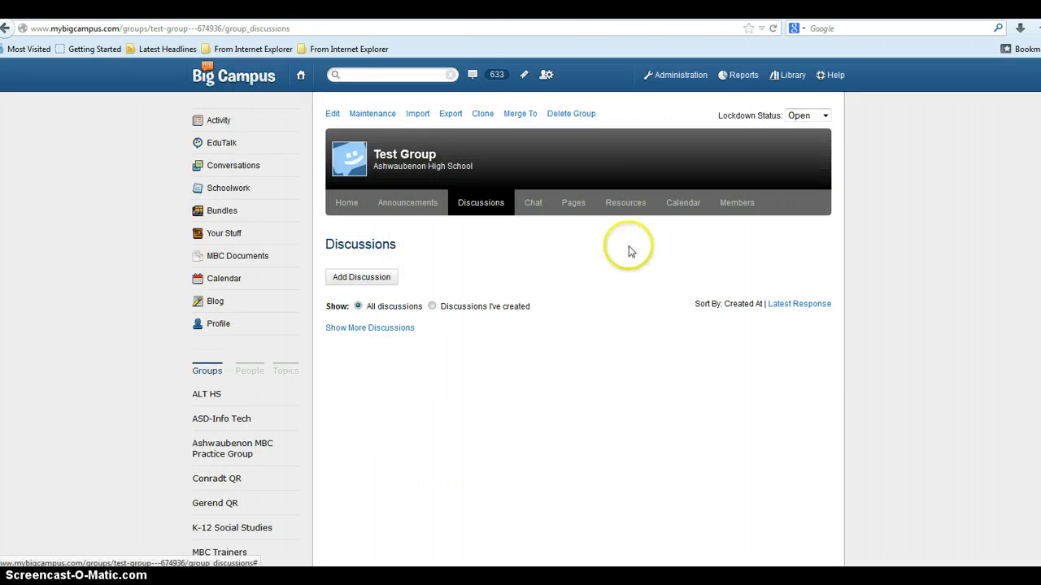
pyautogui.click(367, 281)
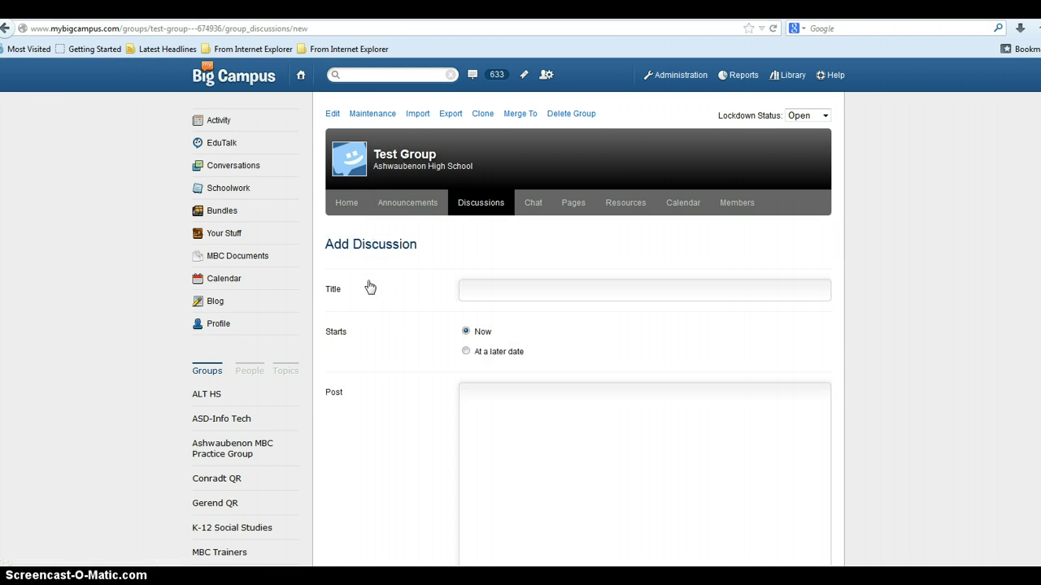
pyautogui.scroll(-5, 521, 325)
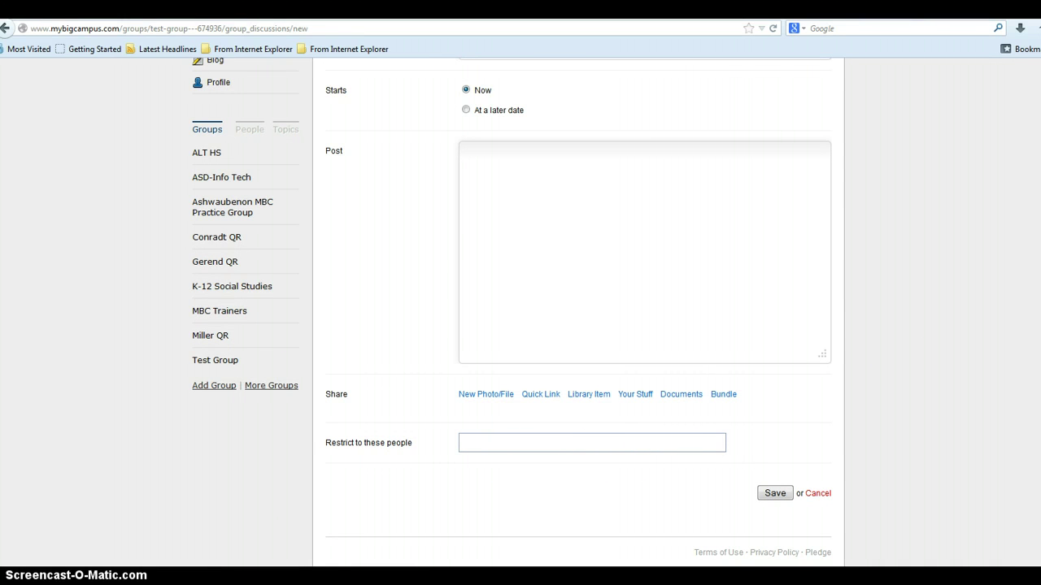
pyautogui.scroll(4, 577, 325)
pyautogui.click(547, 252)
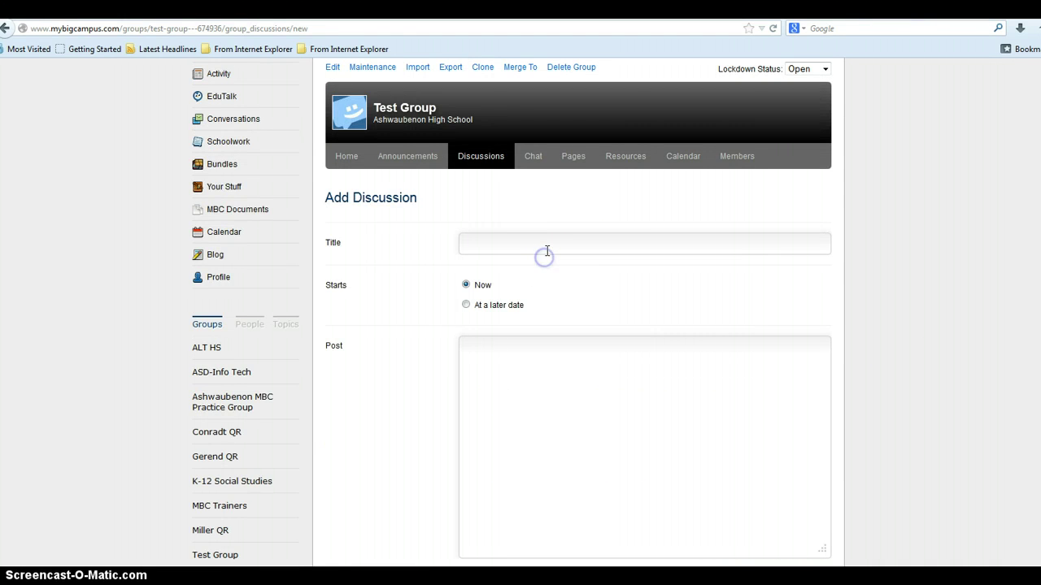
pyautogui.click(547, 252)
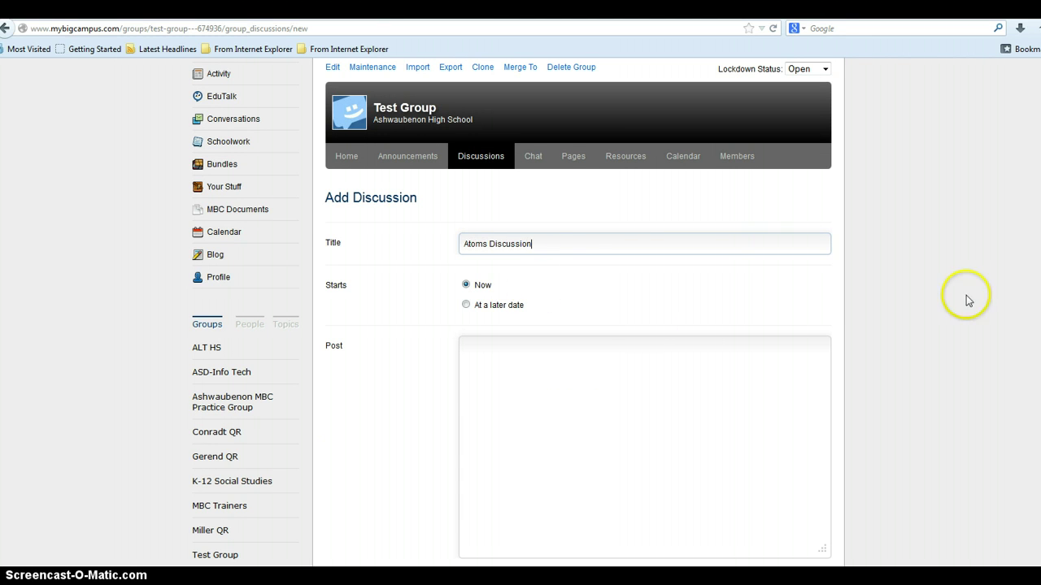
pyautogui.scroll(-2, 578, 326)
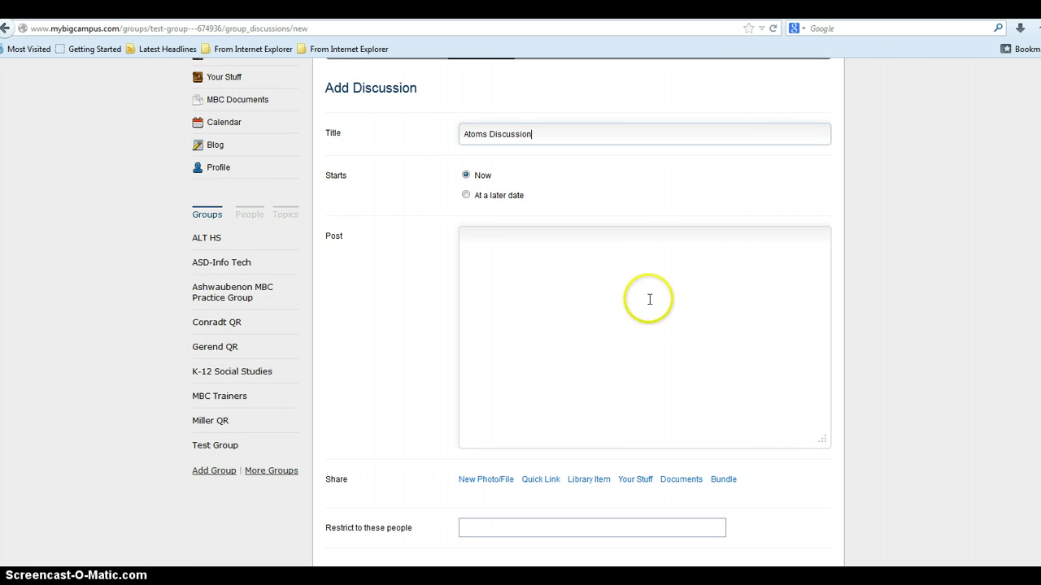
pyautogui.click(648, 300)
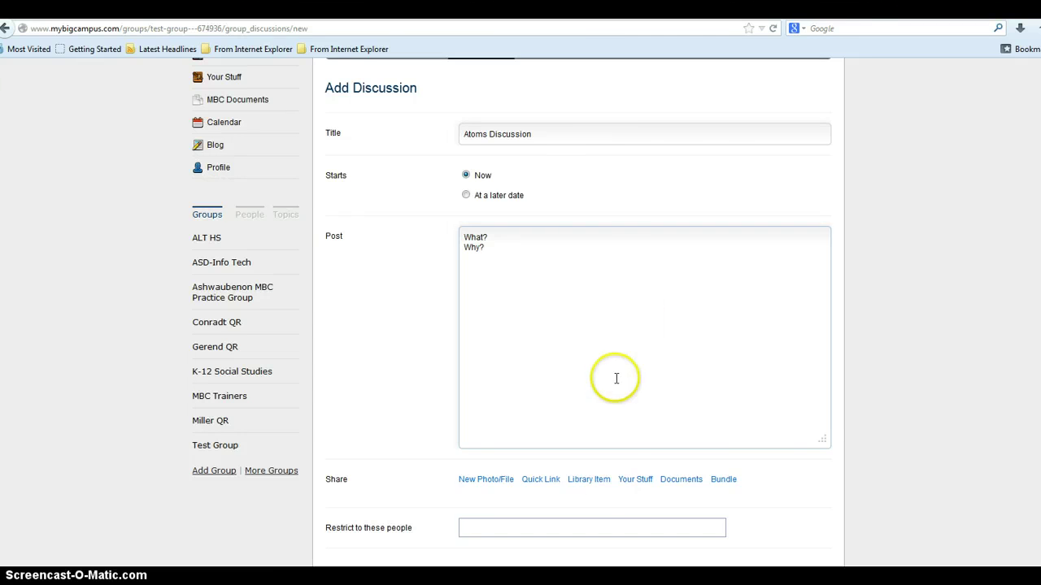
# Attach the Atom-Bill Nye video from Your Stuff to the discussion, save it and look over the published discussion
pyautogui.click(630, 479)
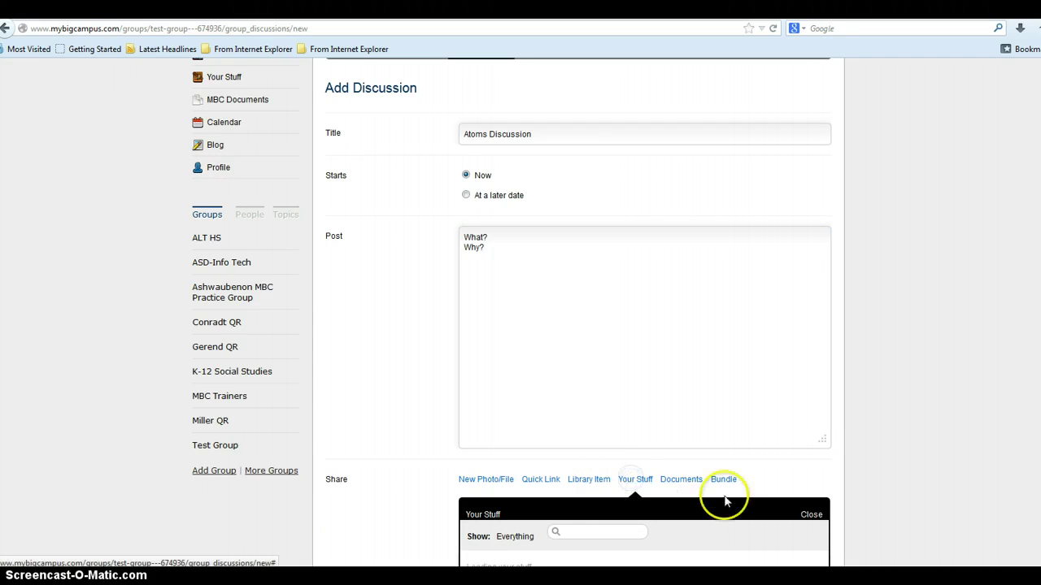
pyautogui.scroll(-4, 723, 479)
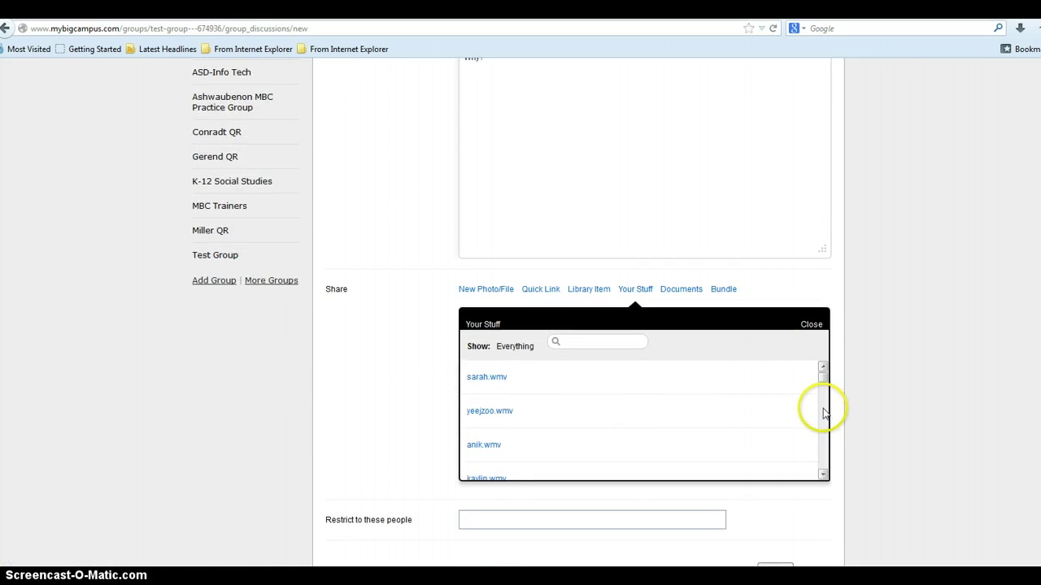
pyautogui.moveTo(829, 379); pyautogui.dragTo(824, 492)
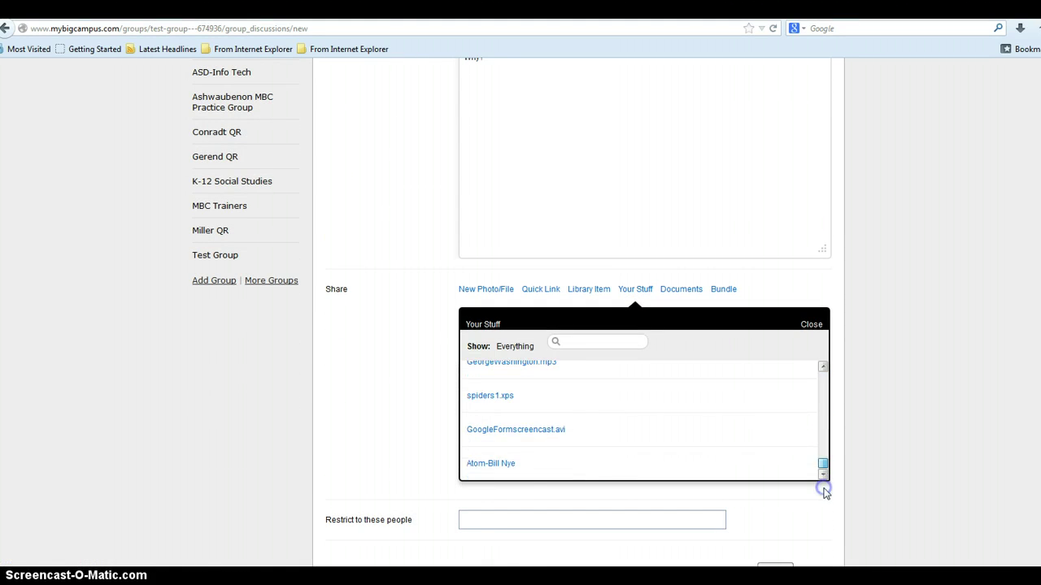
pyautogui.click(510, 464)
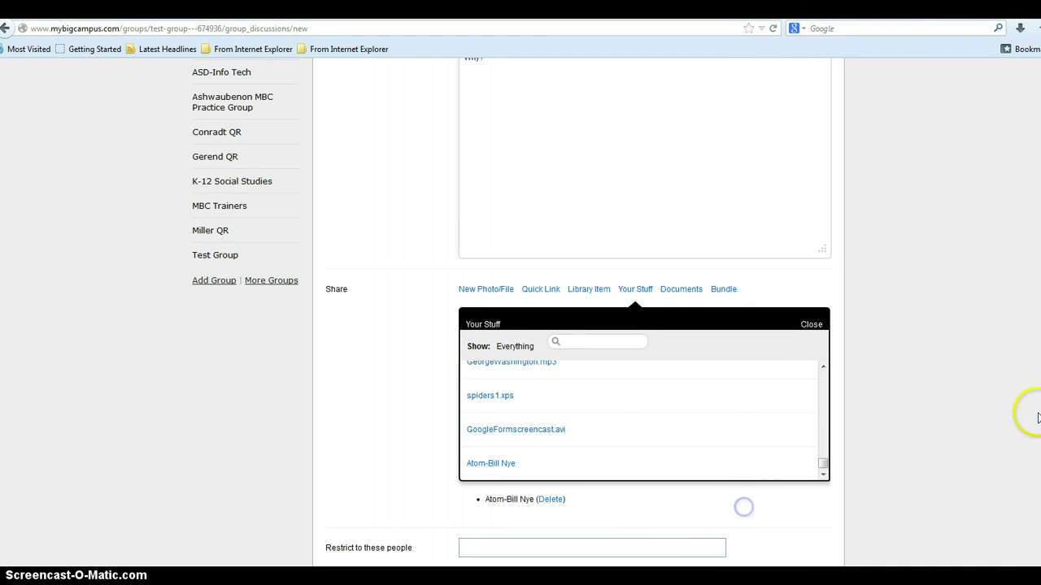
pyautogui.scroll(-2, 1026, 423)
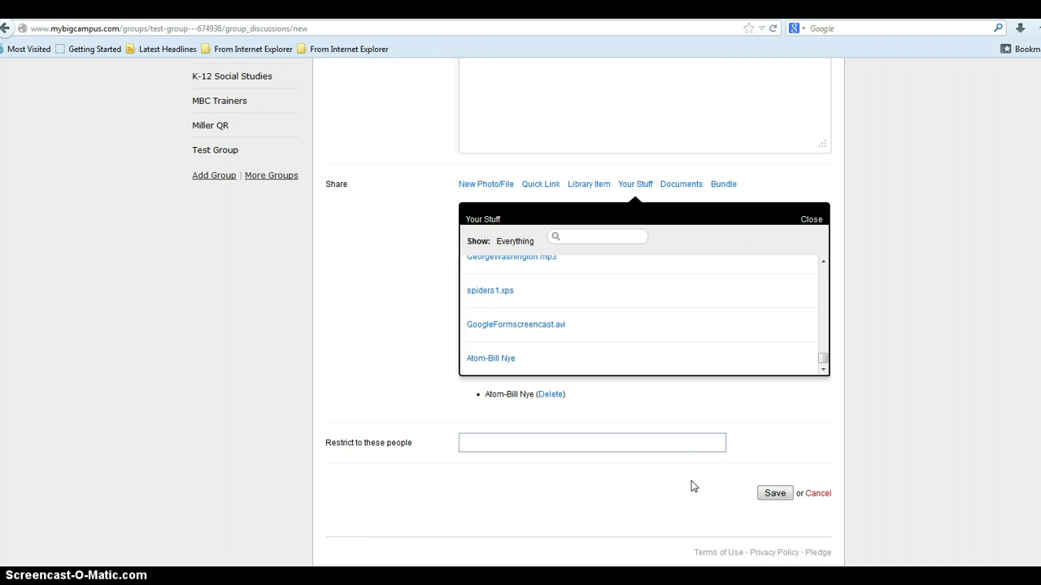
pyautogui.click(766, 491)
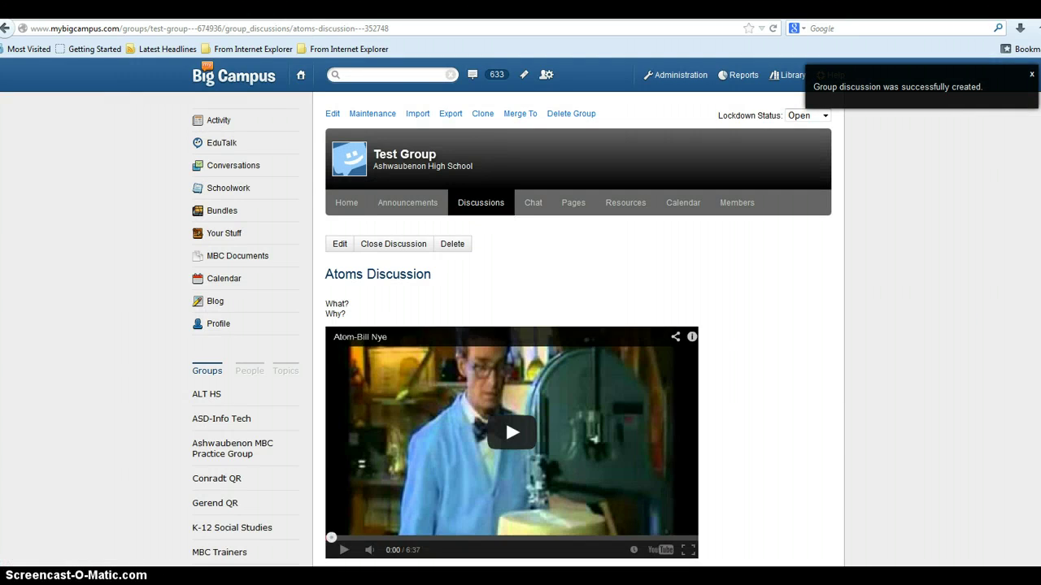
pyautogui.scroll(-2, 425, 206)
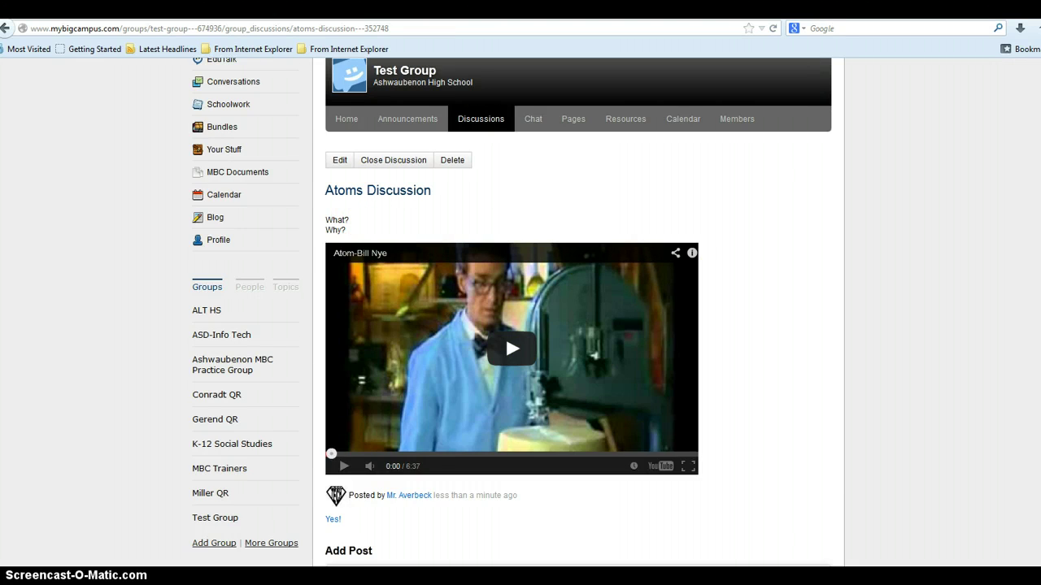
pyautogui.scroll(-3, 726, 380)
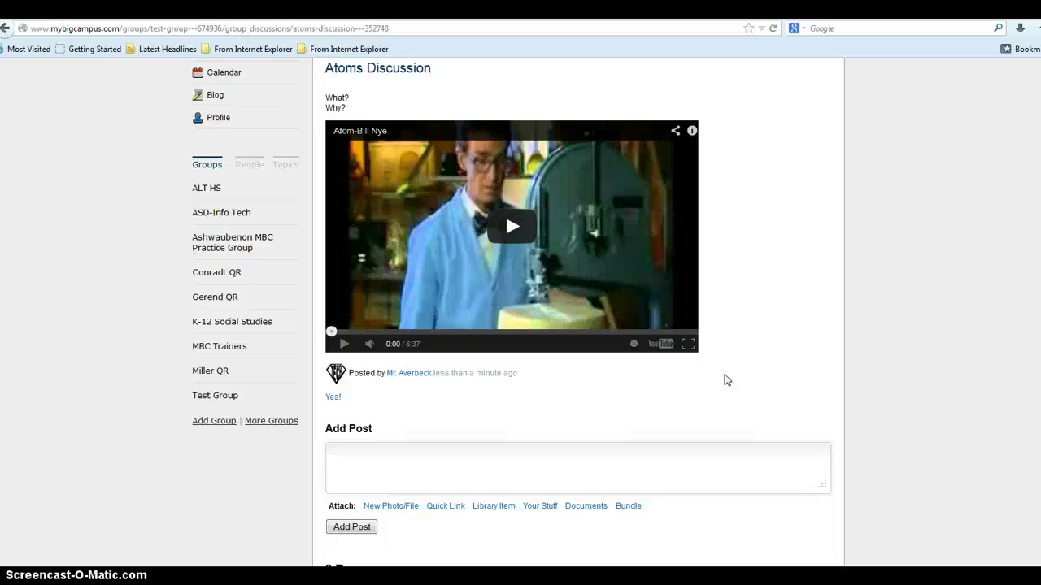
# Create a new bundle titled "Atoms" and save it
pyautogui.click(953, 363)
pyautogui.moveTo(1031, 317); pyautogui.dragTo(1031, 198)
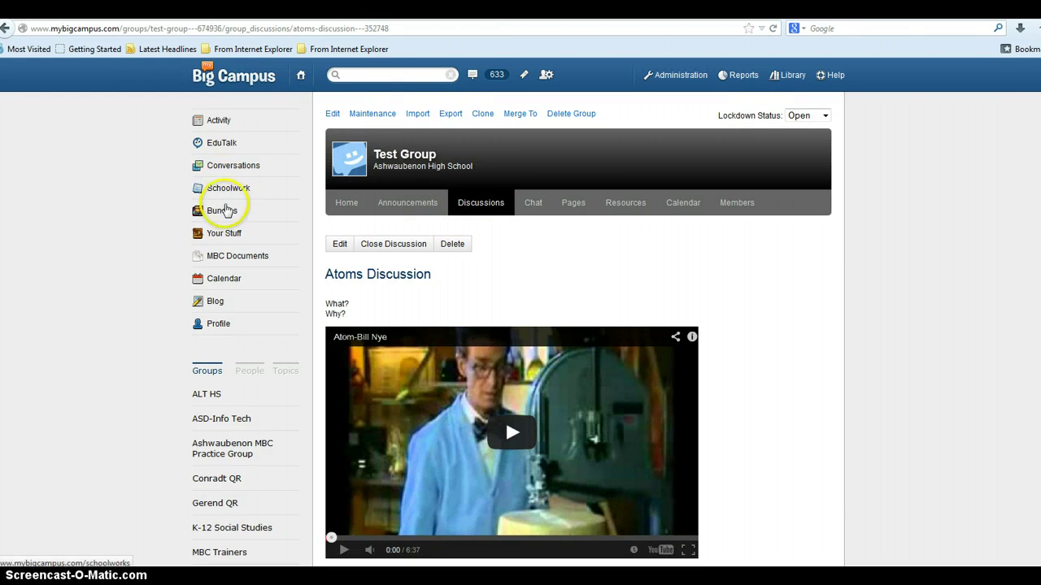
pyautogui.click(225, 220)
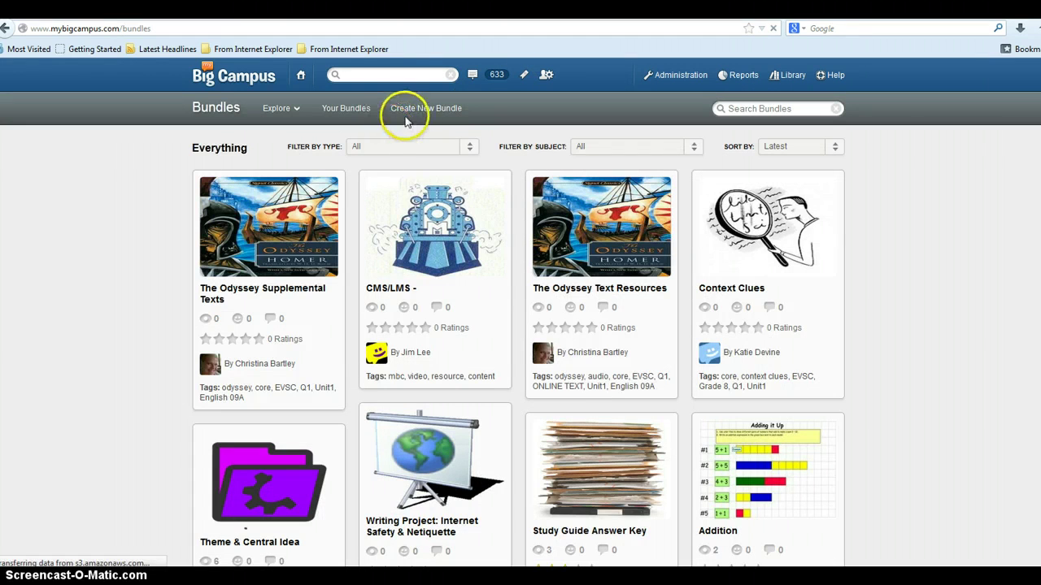
pyautogui.click(407, 118)
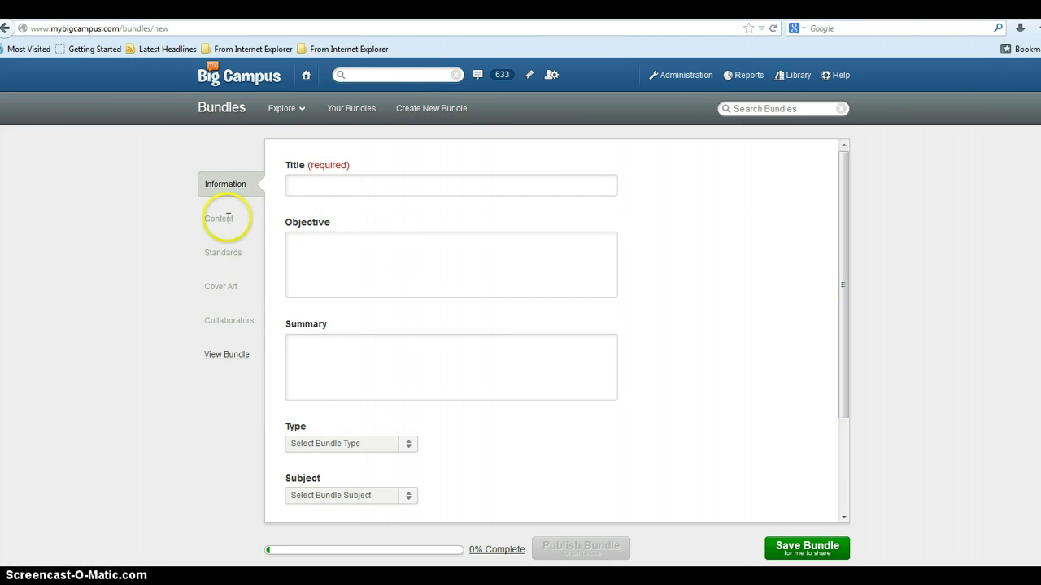
pyautogui.click(326, 186)
pyautogui.write('A')
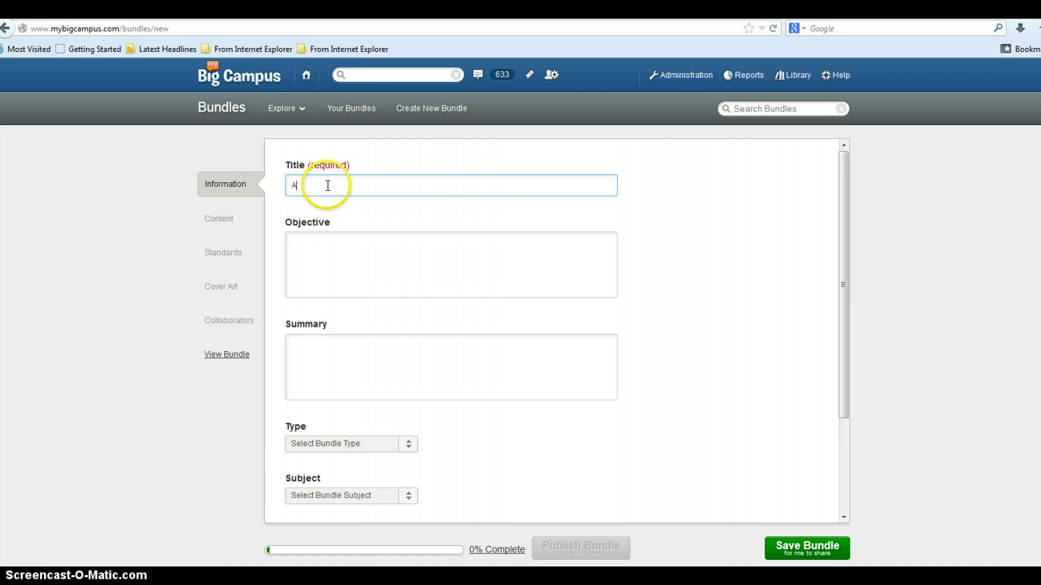
pyautogui.write('toms')
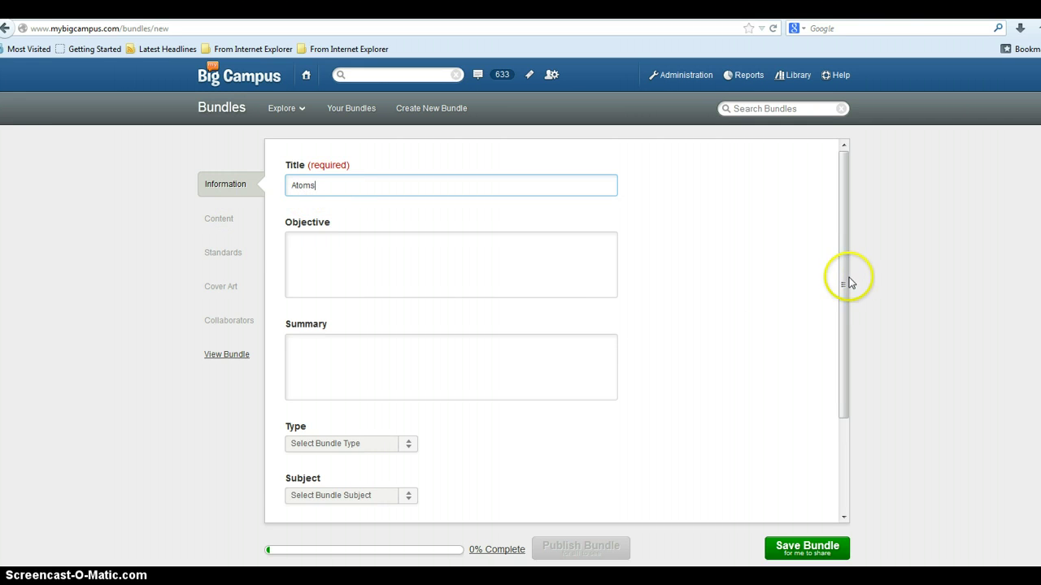
pyautogui.moveTo(846, 318); pyautogui.dragTo(848, 420)
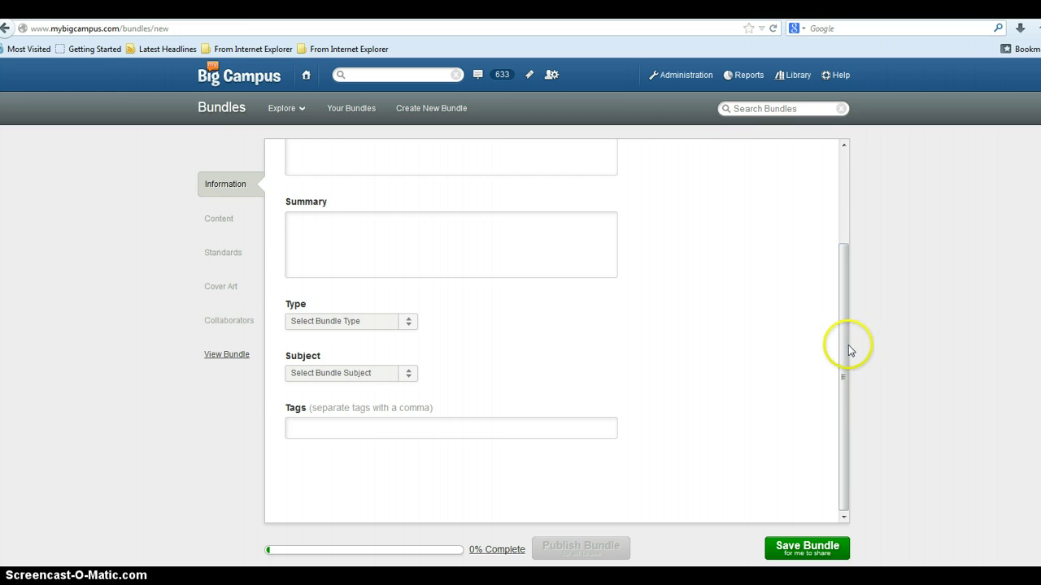
pyautogui.moveTo(848, 345); pyautogui.dragTo(842, 210)
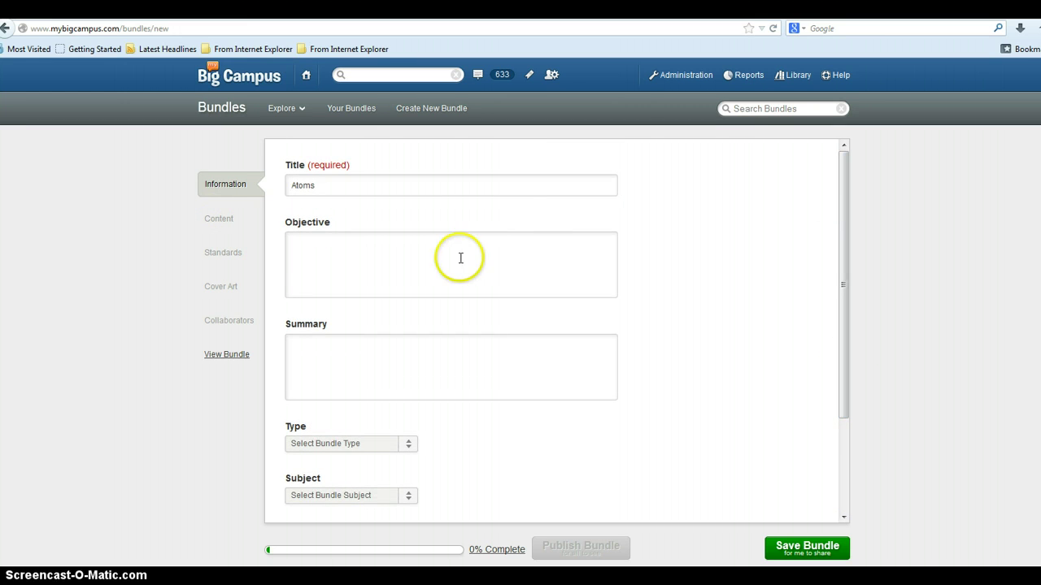
pyautogui.click(807, 550)
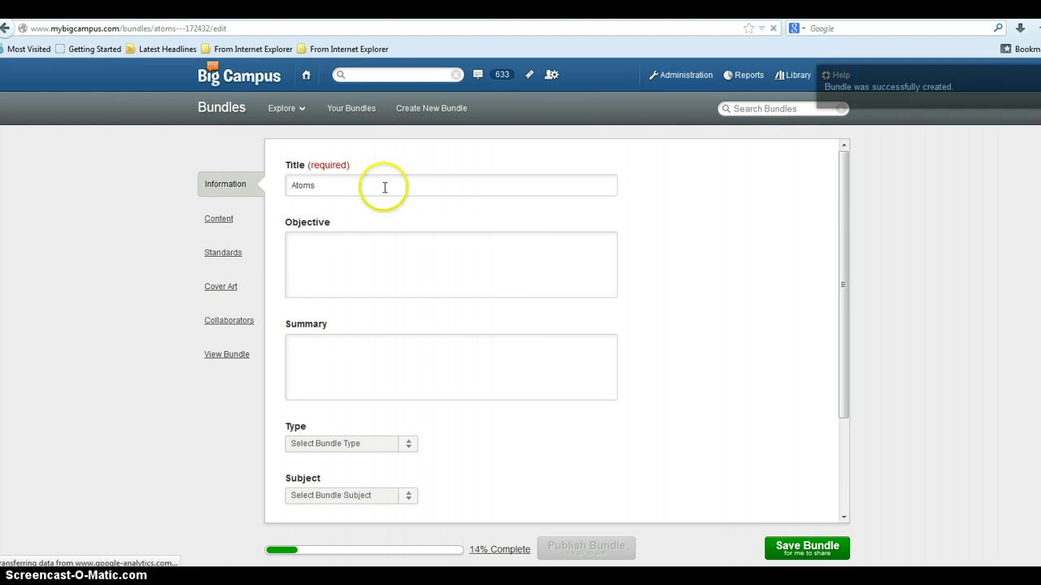
# Open the content section of the Atoms bundle and look through the types of content that can be added
pyautogui.click(213, 220)
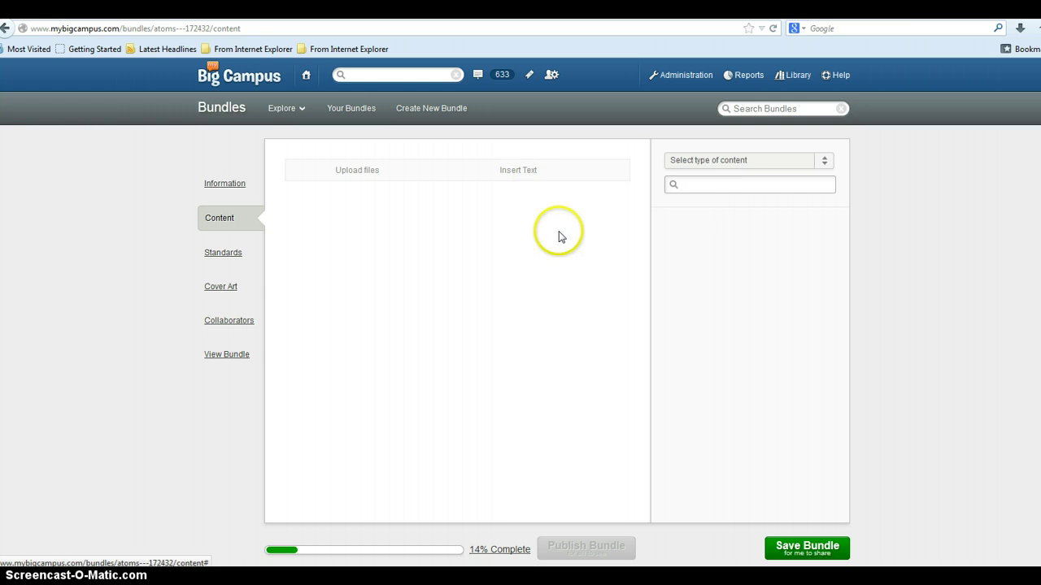
pyautogui.click(826, 161)
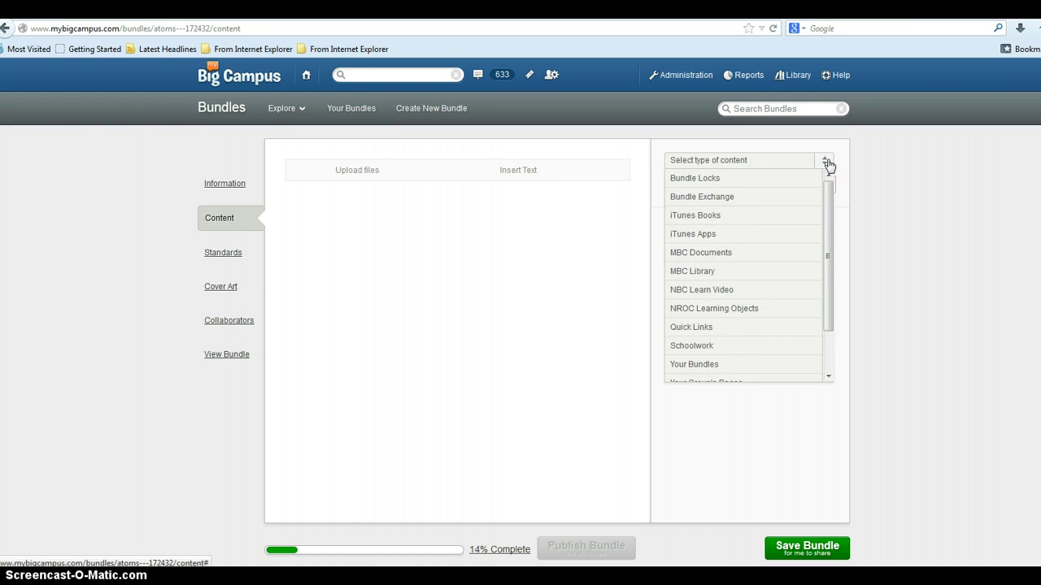
pyautogui.moveTo(829, 204); pyautogui.dragTo(833, 247)
pyautogui.click(476, 241)
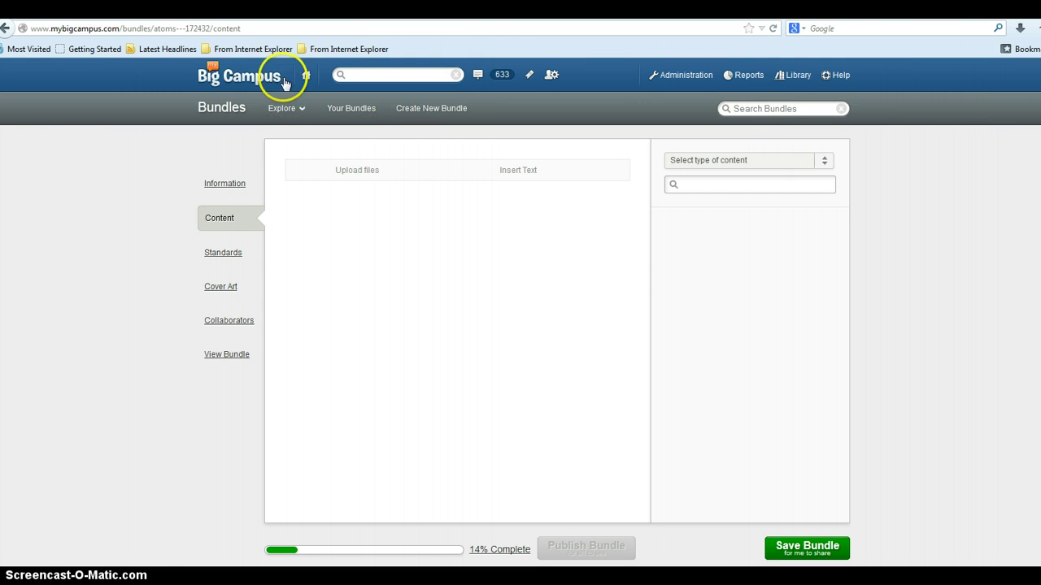
# Return to the home activity feed and open the Test Group from the list of groups
pyautogui.click(259, 73)
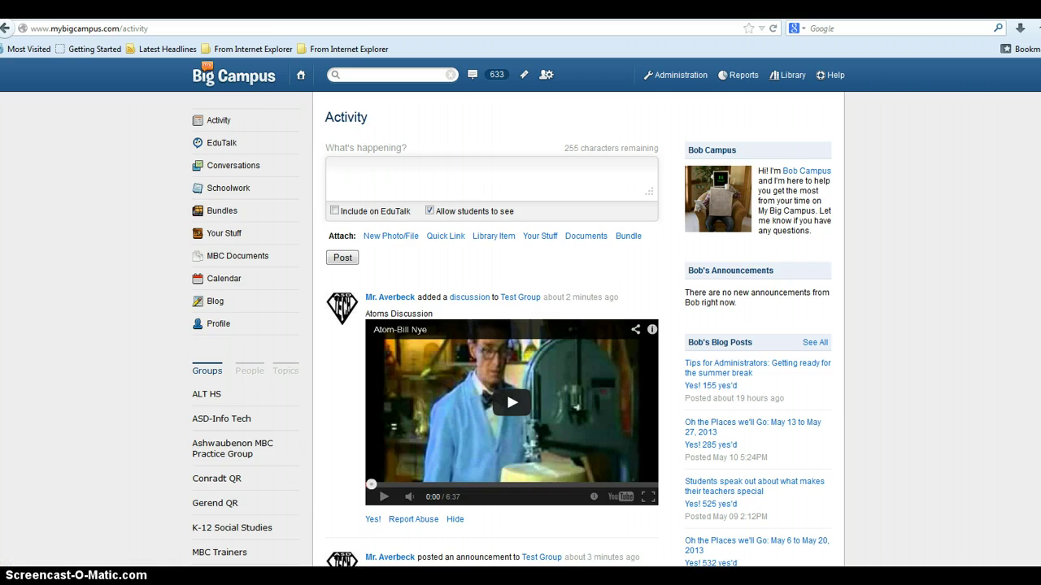
pyautogui.scroll(-3, 506, 390)
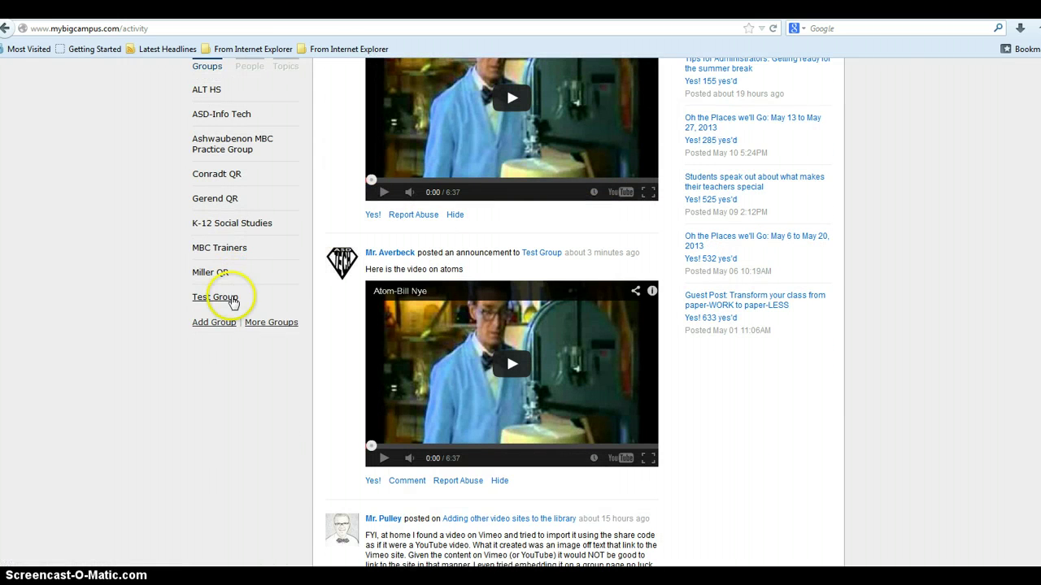
pyautogui.click(231, 299)
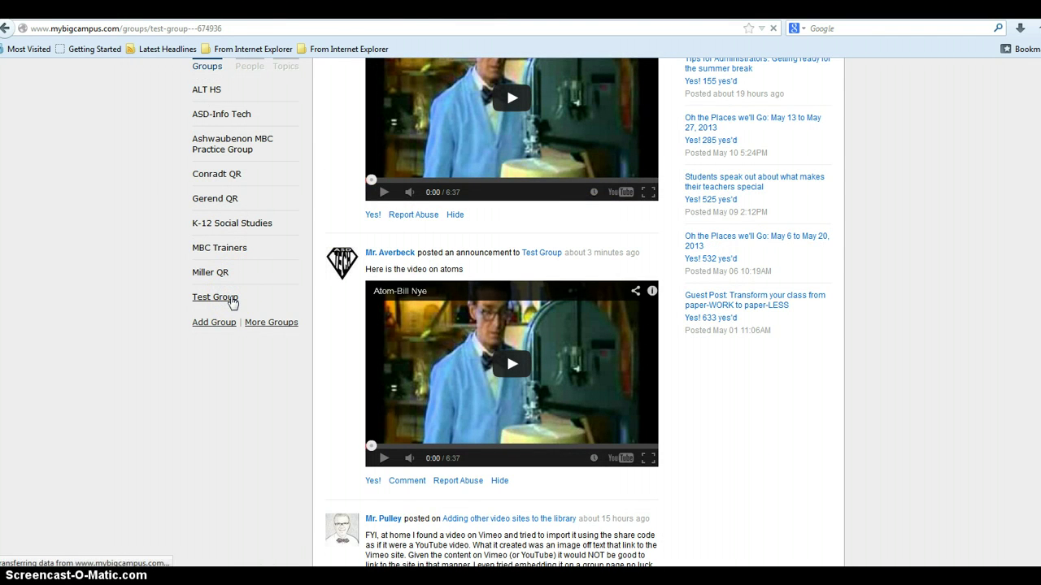